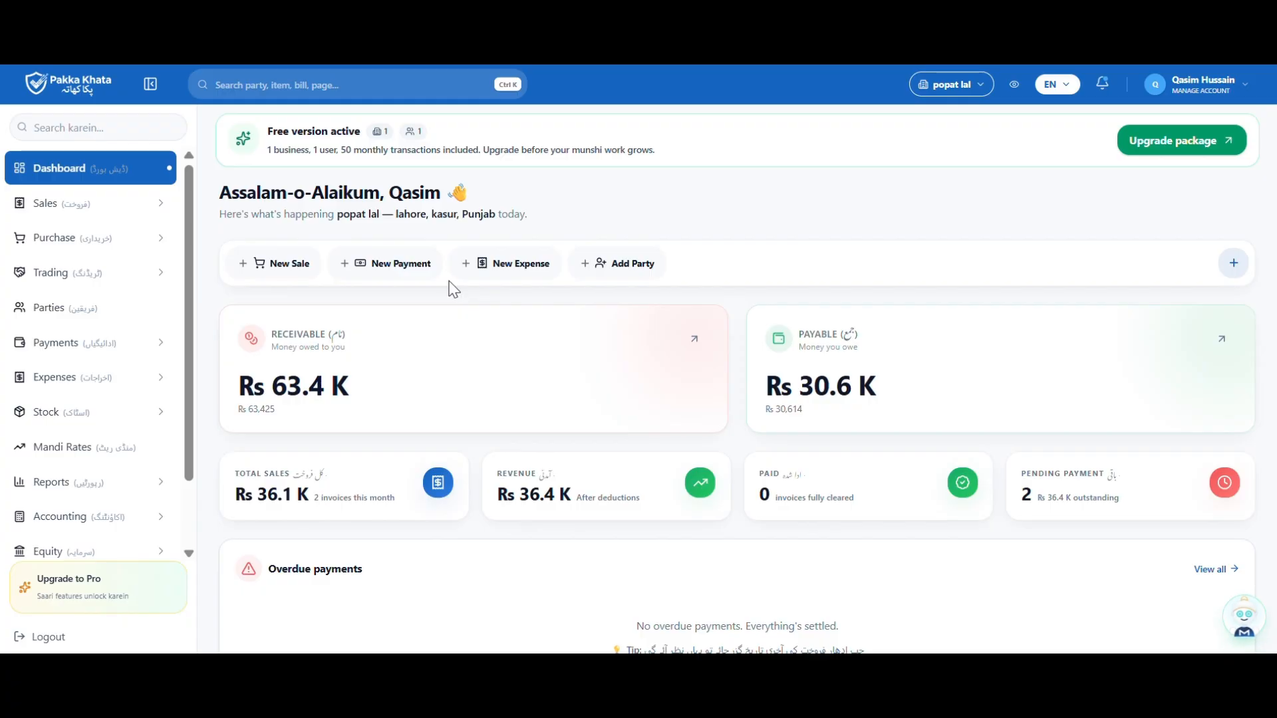
Open Cash & Bank Accounts under Payments to see Bank at Rs 3,000 and Cash at Rs 0
{"action": "left_click", "coordinate": [153, 341]}
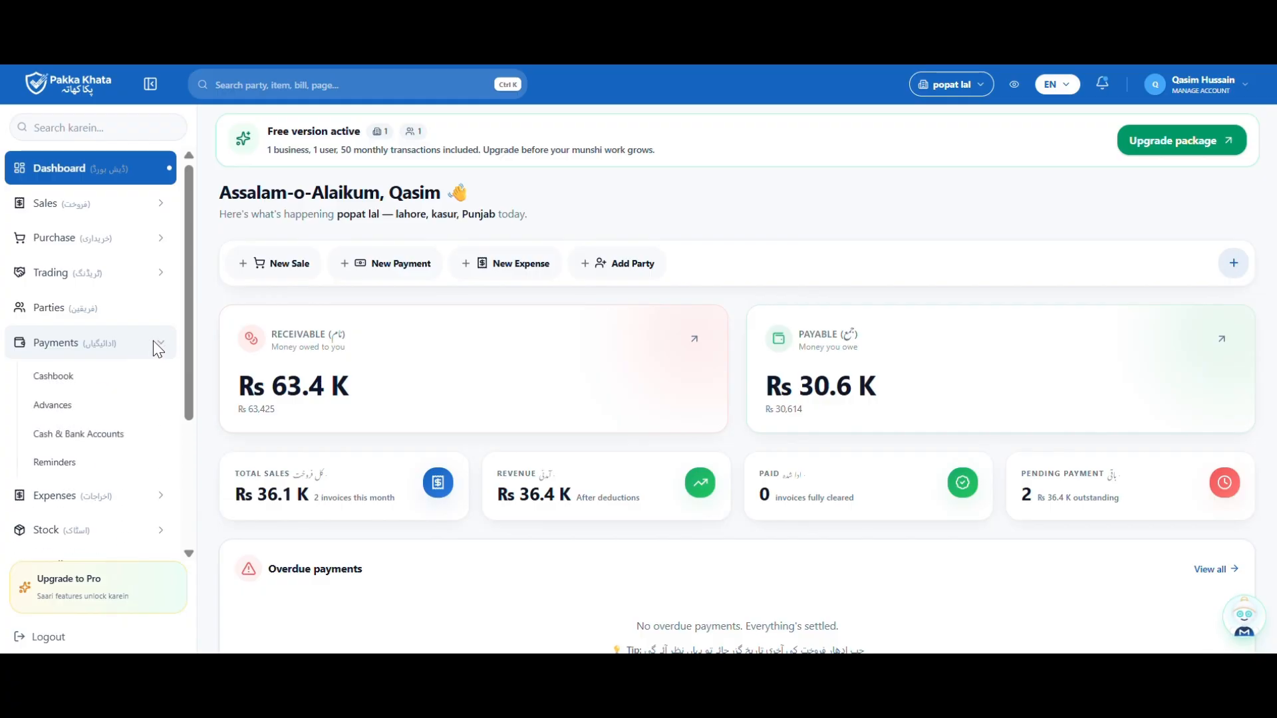
{"action": "left_click", "coordinate": [83, 438]}
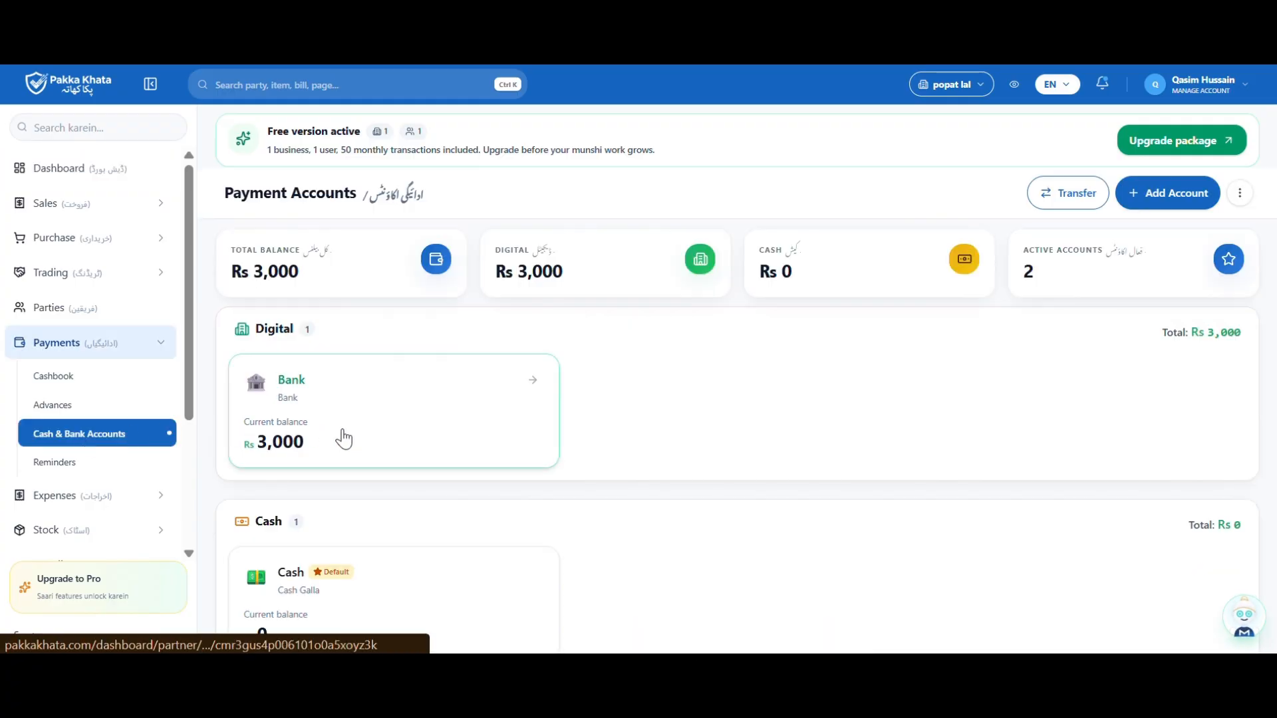
{"action": "scroll", "coordinate": [673, 399], "scroll_direction": "down", "scroll_amount": 2}
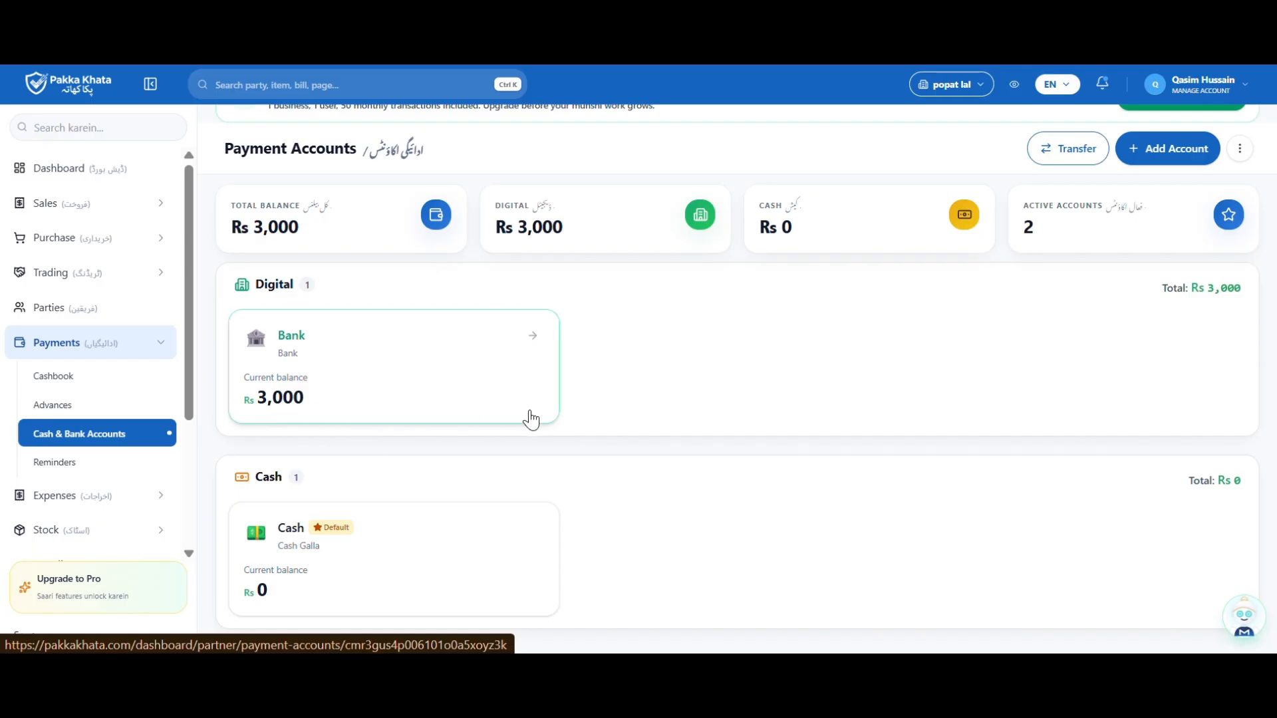
{"action": "scroll", "coordinate": [709, 405], "scroll_direction": "up", "scroll_amount": 1}
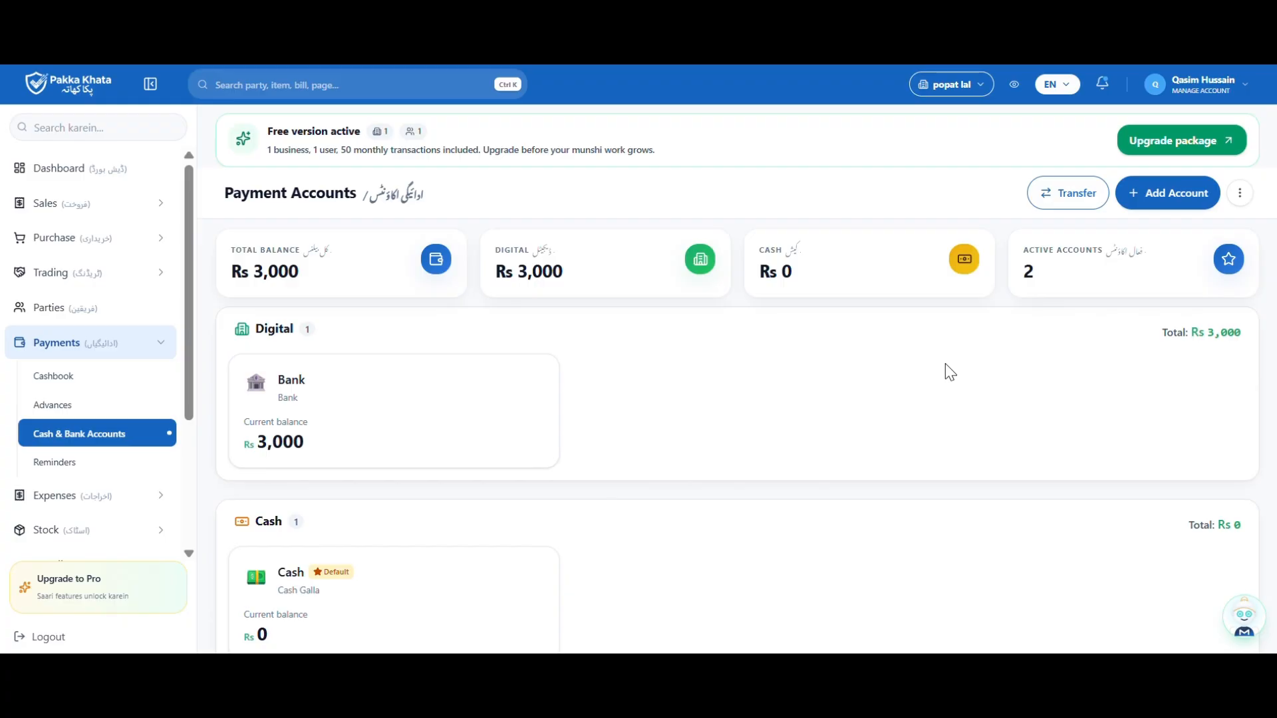
Start adding a Digital payment account and advance to the Account Details step
{"action": "left_click", "coordinate": [1161, 201]}
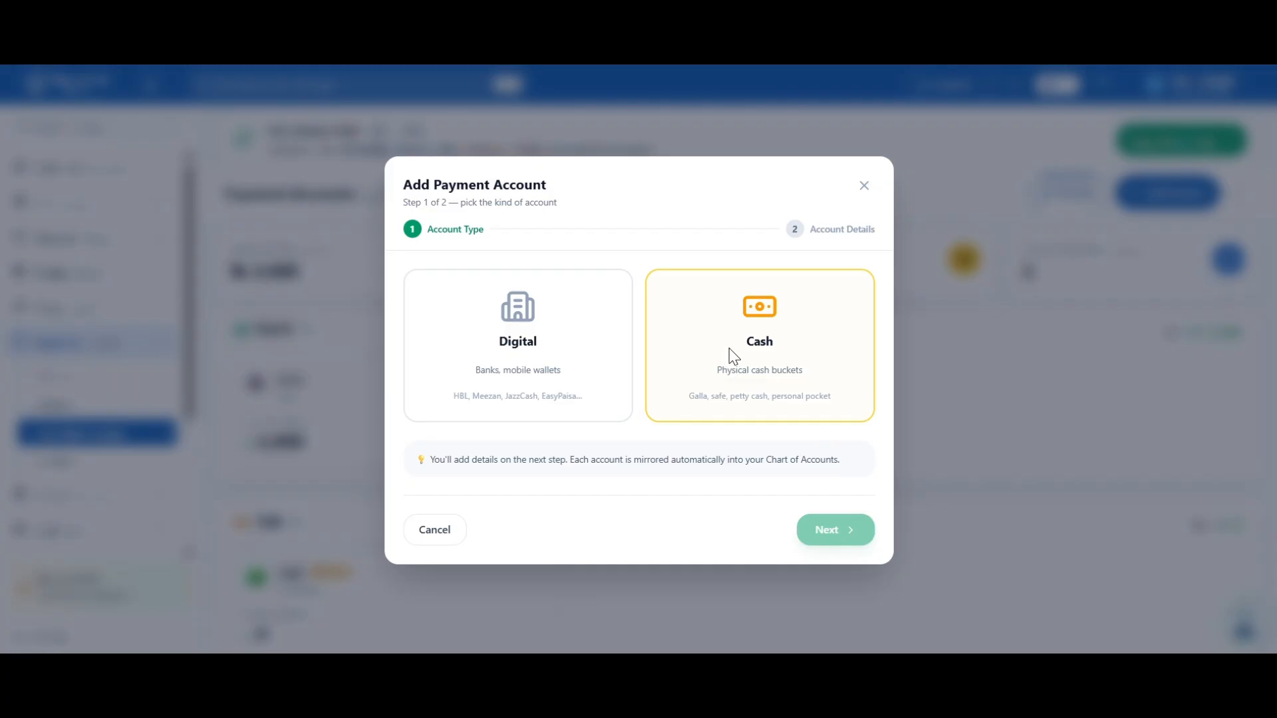
{"action": "left_click", "coordinate": [544, 344]}
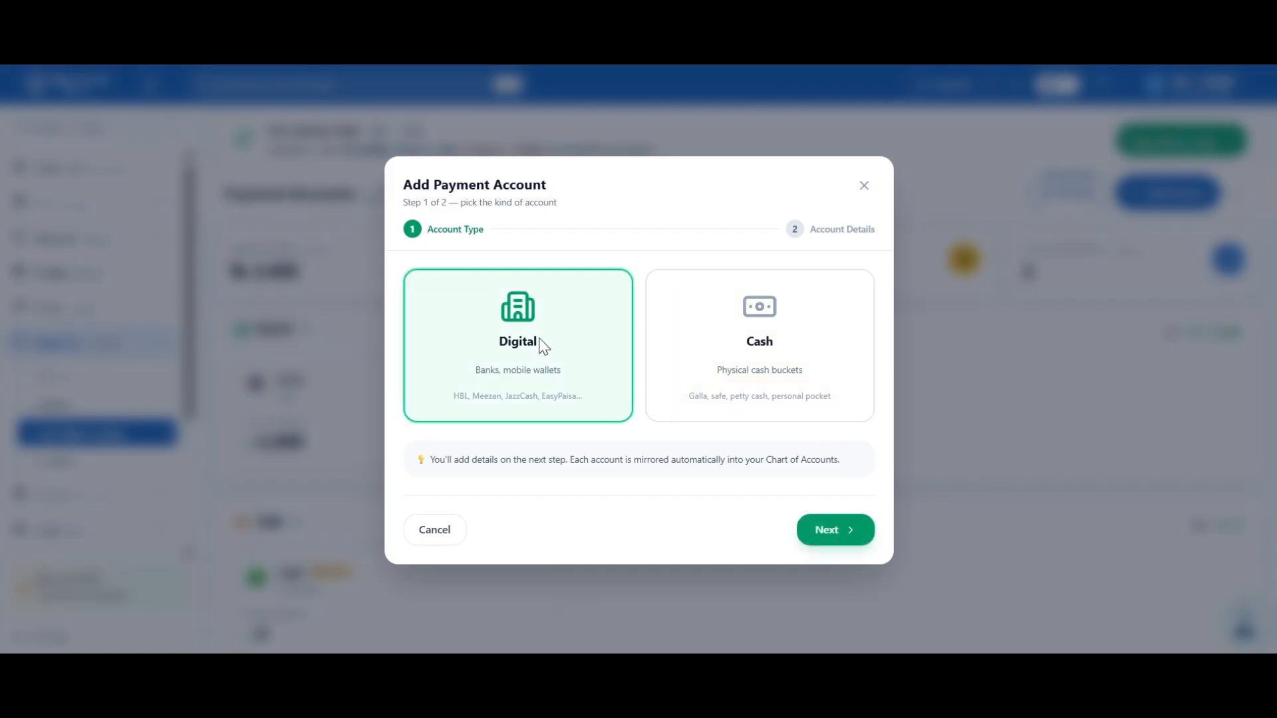
{"action": "left_click", "coordinate": [830, 530]}
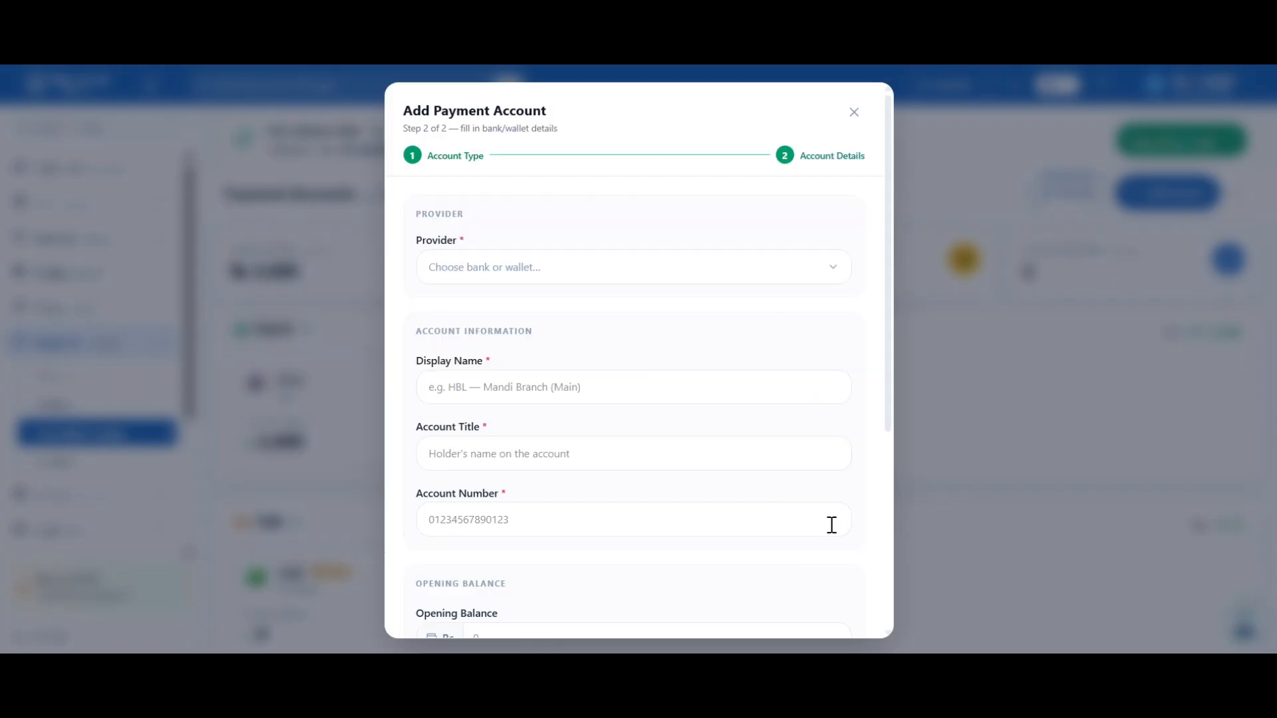
{"action": "scroll", "coordinate": [667, 317], "scroll_direction": "down", "scroll_amount": 5}
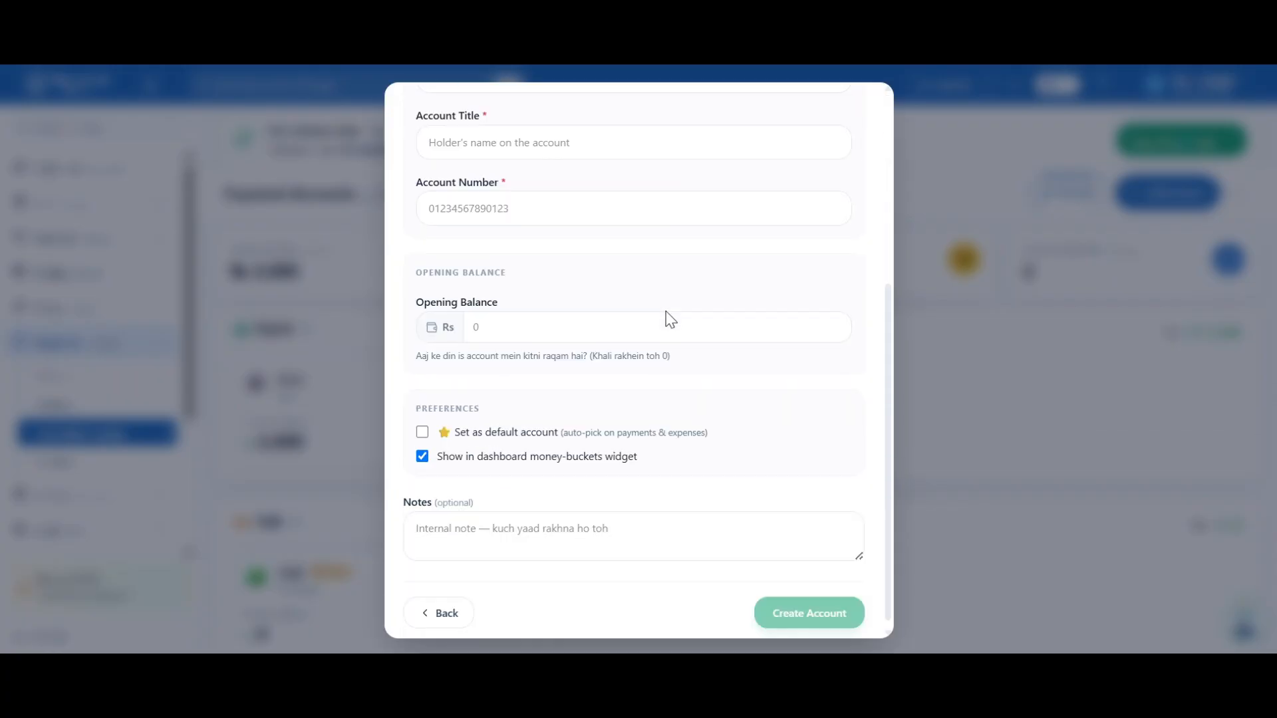
{"action": "scroll", "coordinate": [667, 312], "scroll_direction": "up", "scroll_amount": 5}
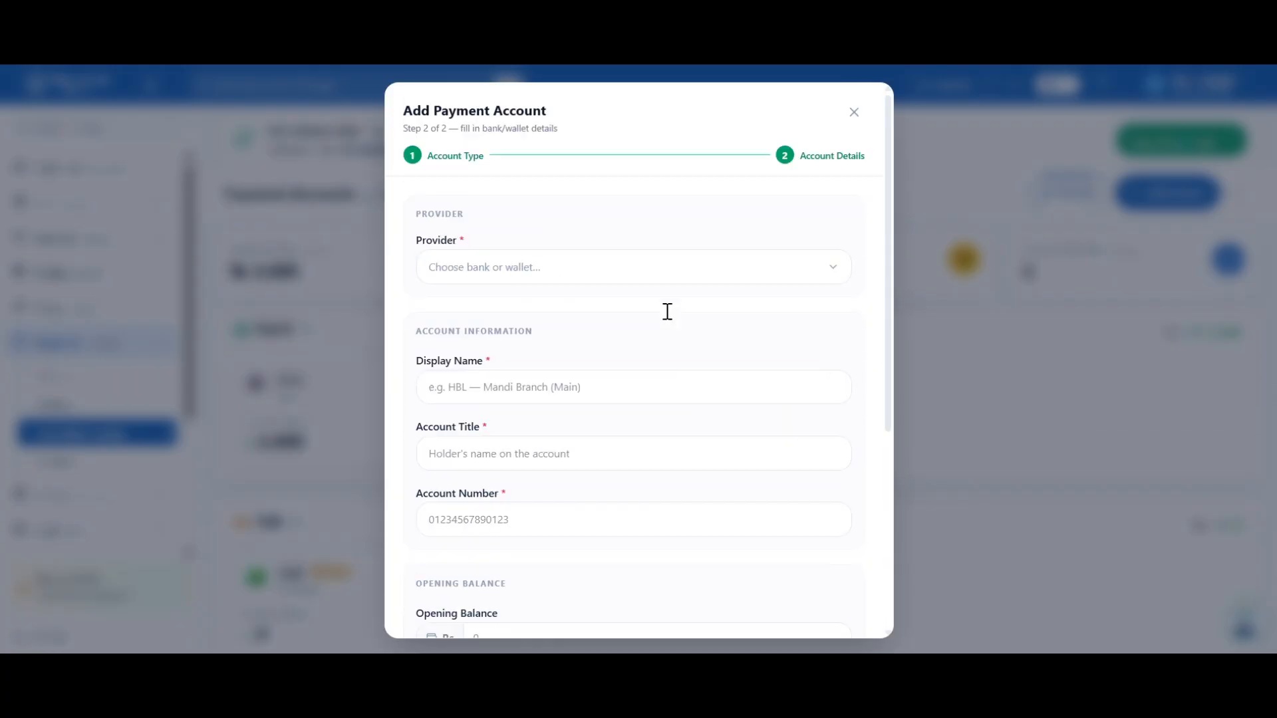
Open the Provider list and browse banks and wallets like Meezan Bank, EasyPaisa and JazzCash
{"action": "left_click", "coordinate": [576, 266]}
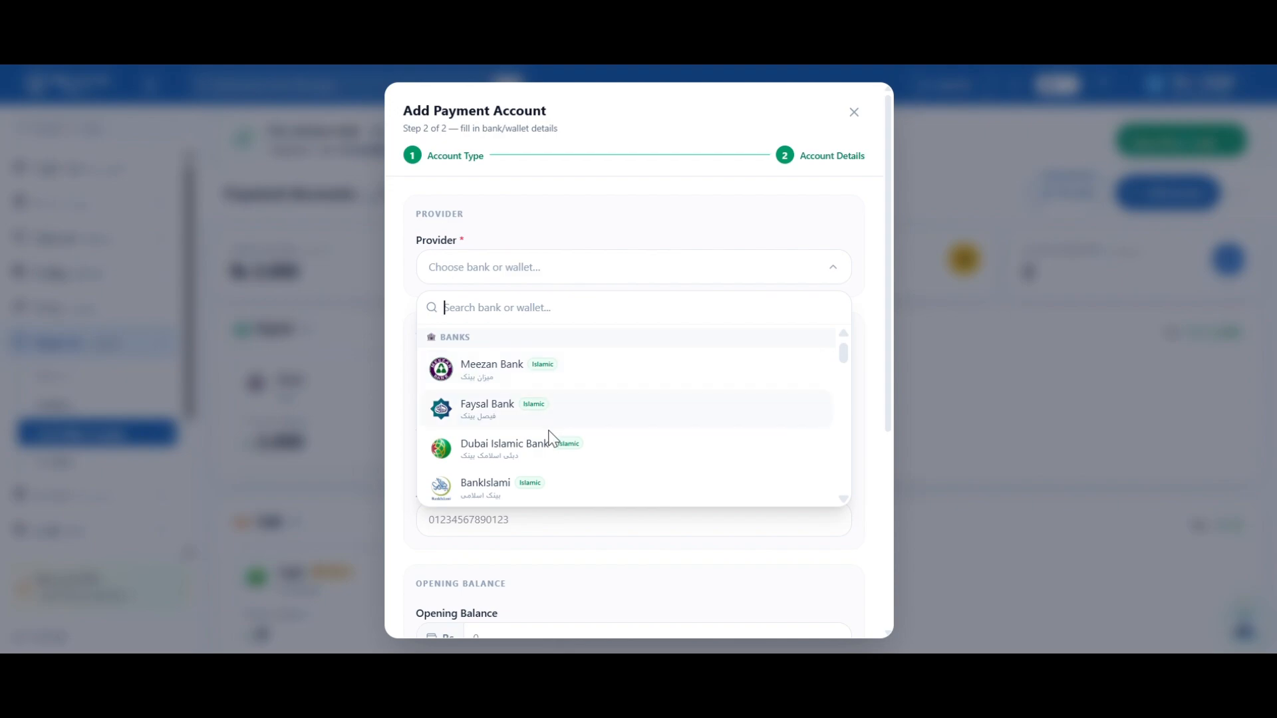
{"action": "scroll", "coordinate": [554, 436], "scroll_direction": "down", "scroll_amount": 2}
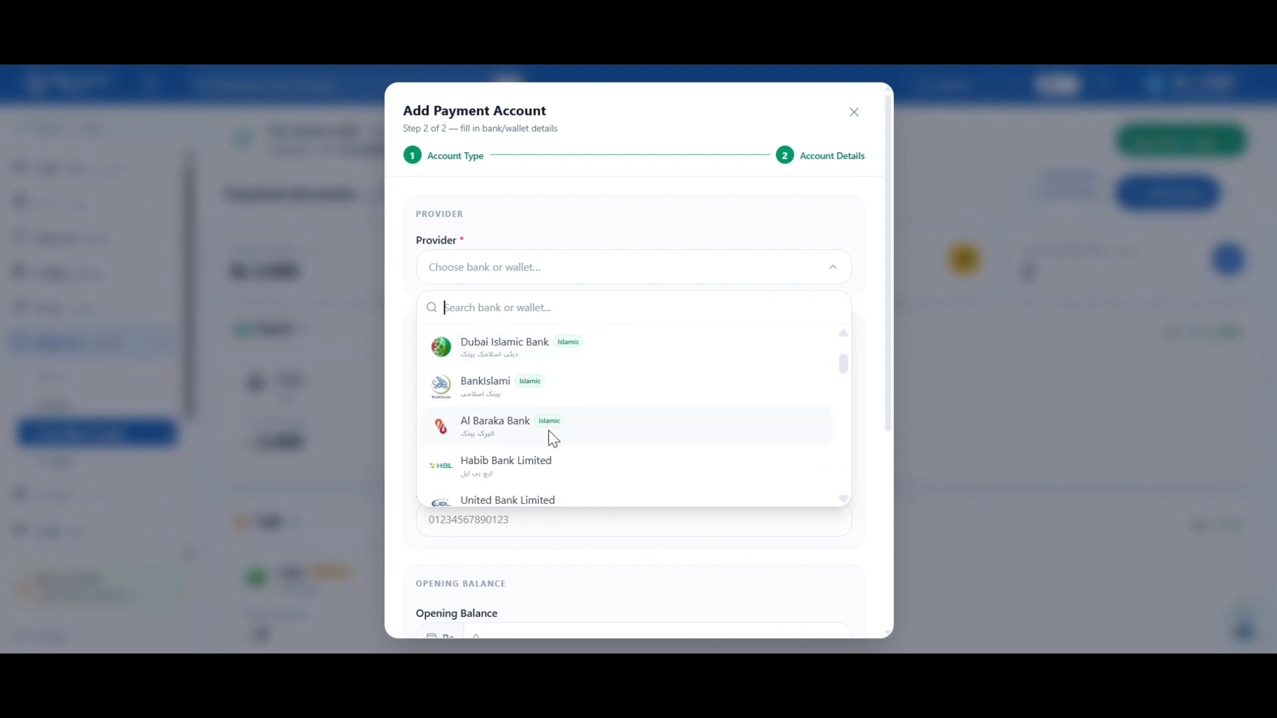
{"action": "scroll", "coordinate": [552, 439], "scroll_direction": "down", "scroll_amount": 1}
{"action": "scroll", "coordinate": [553, 439], "scroll_direction": "down", "scroll_amount": 2}
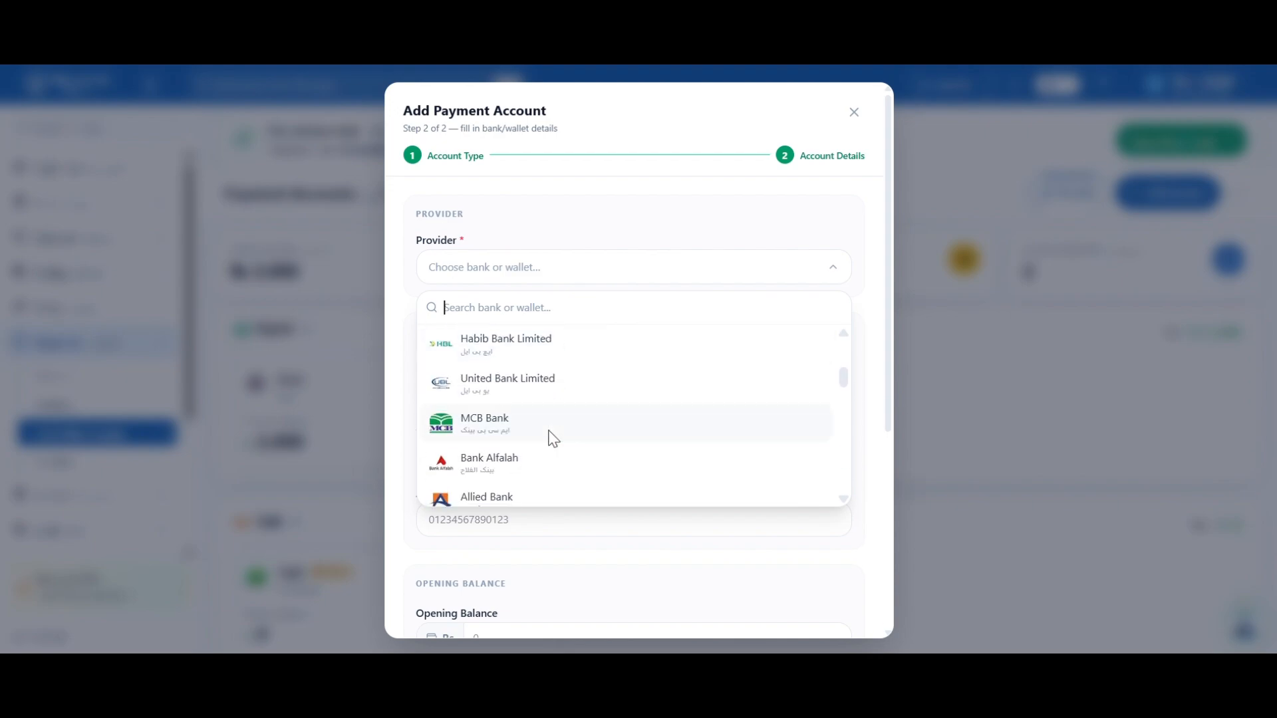
{"action": "scroll", "coordinate": [550, 431], "scroll_direction": "down", "scroll_amount": 1}
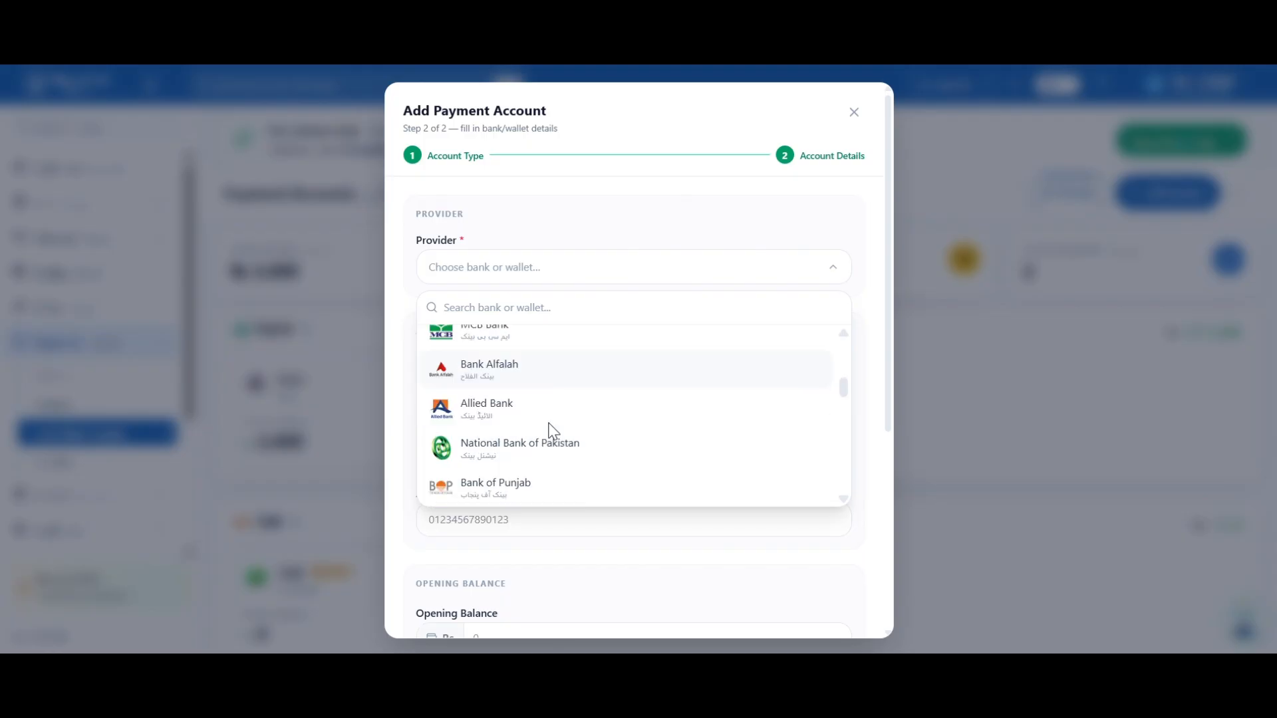
{"action": "scroll", "coordinate": [550, 430], "scroll_direction": "down", "scroll_amount": 3}
{"action": "scroll", "coordinate": [552, 432], "scroll_direction": "down", "scroll_amount": 16}
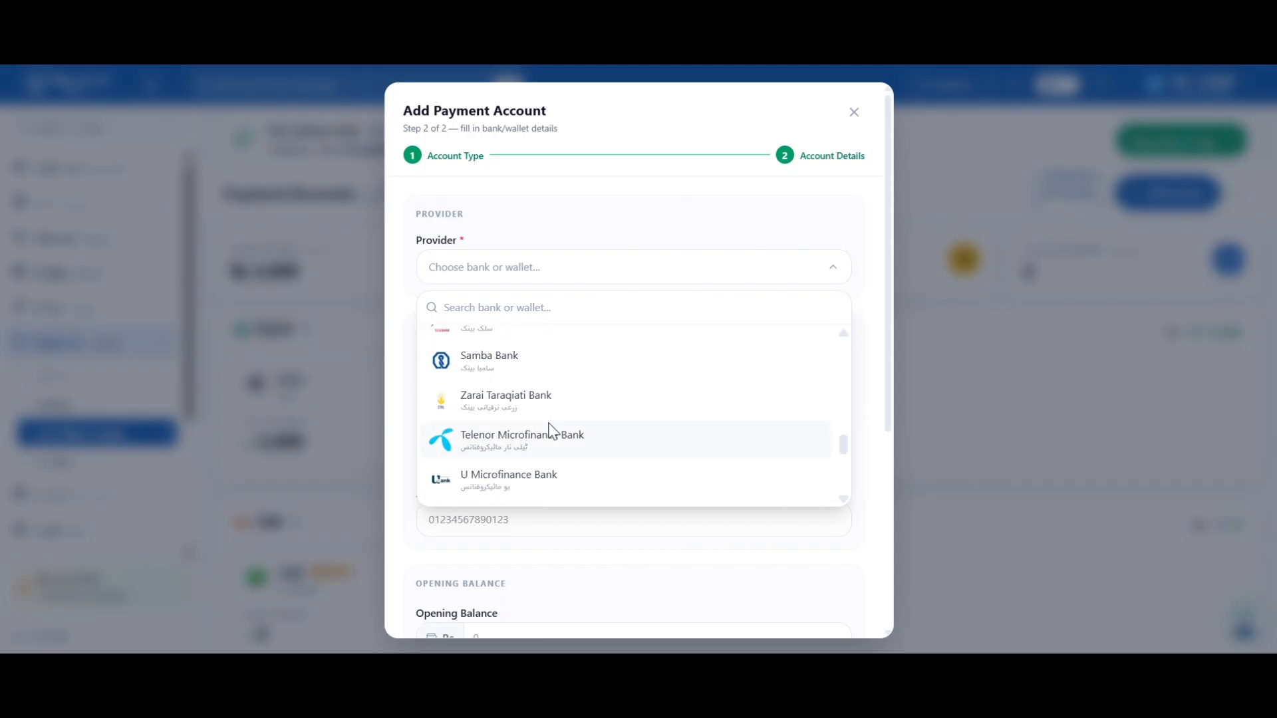
{"action": "scroll", "coordinate": [552, 431], "scroll_direction": "down", "scroll_amount": 1}
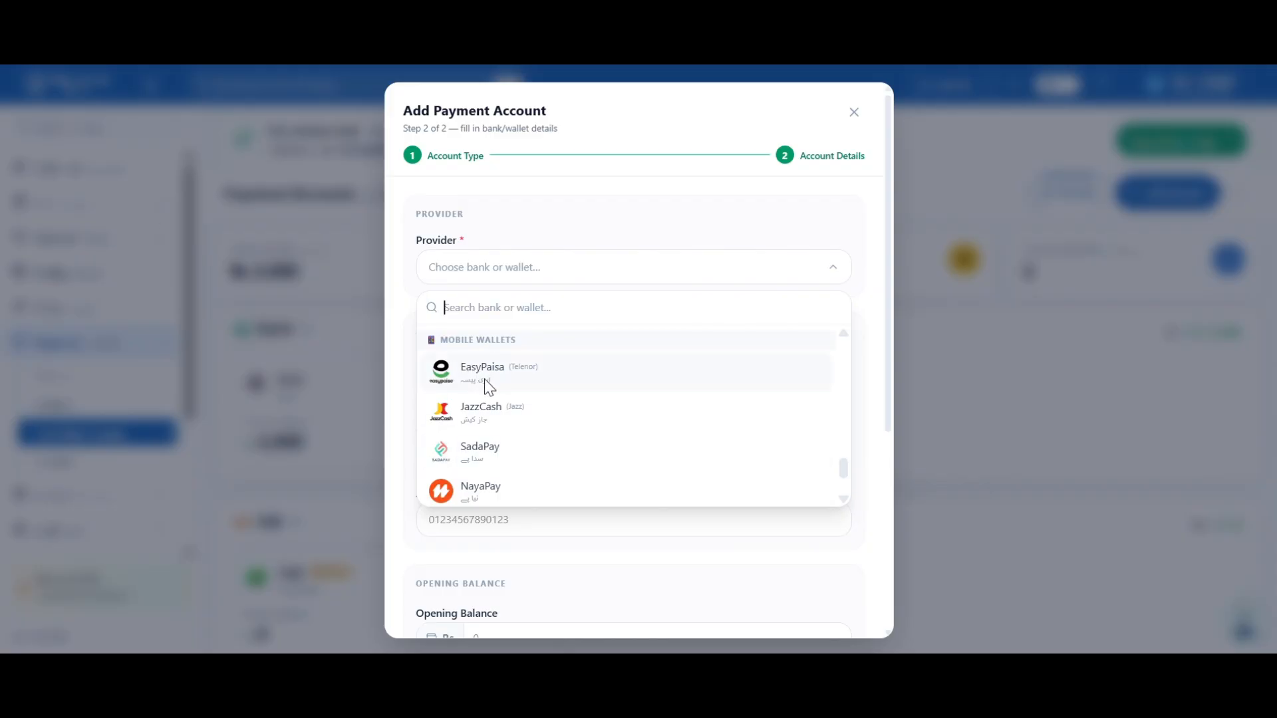
{"action": "scroll", "coordinate": [510, 469], "scroll_direction": "down", "scroll_amount": 2}
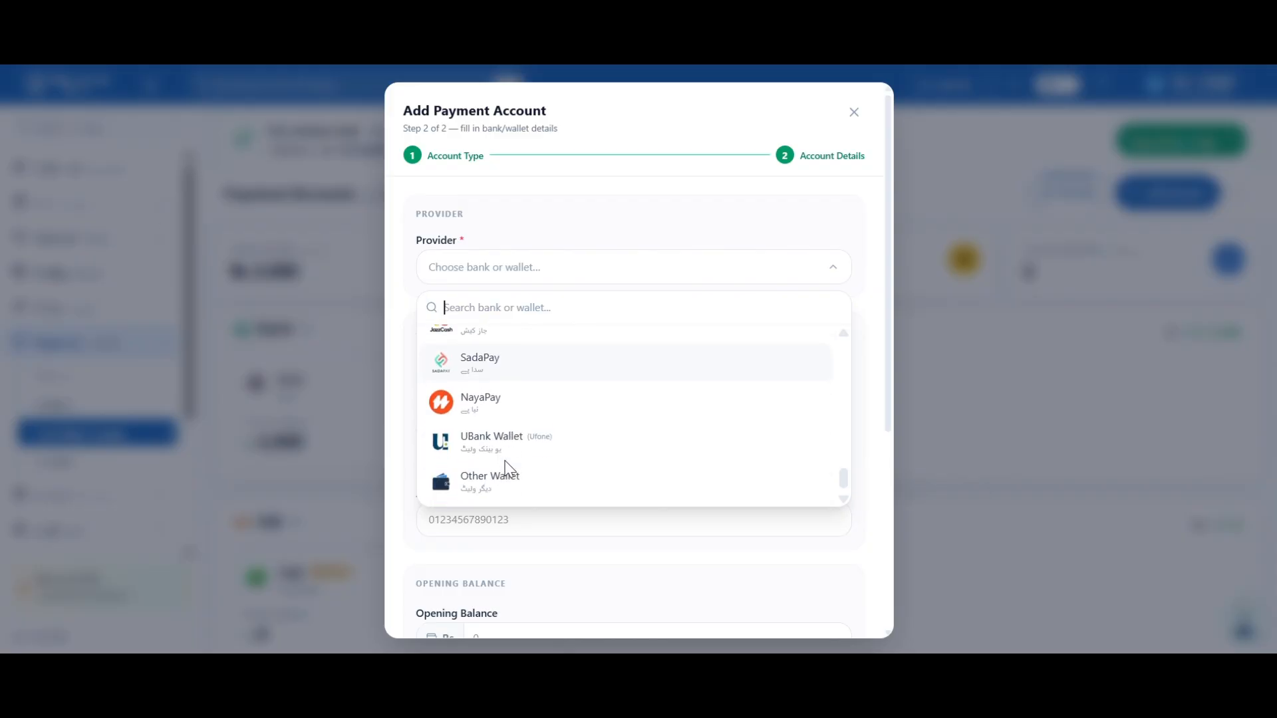
{"action": "scroll", "coordinate": [509, 469], "scroll_direction": "down", "scroll_amount": 1}
{"action": "scroll", "coordinate": [509, 469], "scroll_direction": "up", "scroll_amount": 3}
{"action": "scroll", "coordinate": [505, 461], "scroll_direction": "up", "scroll_amount": 8}
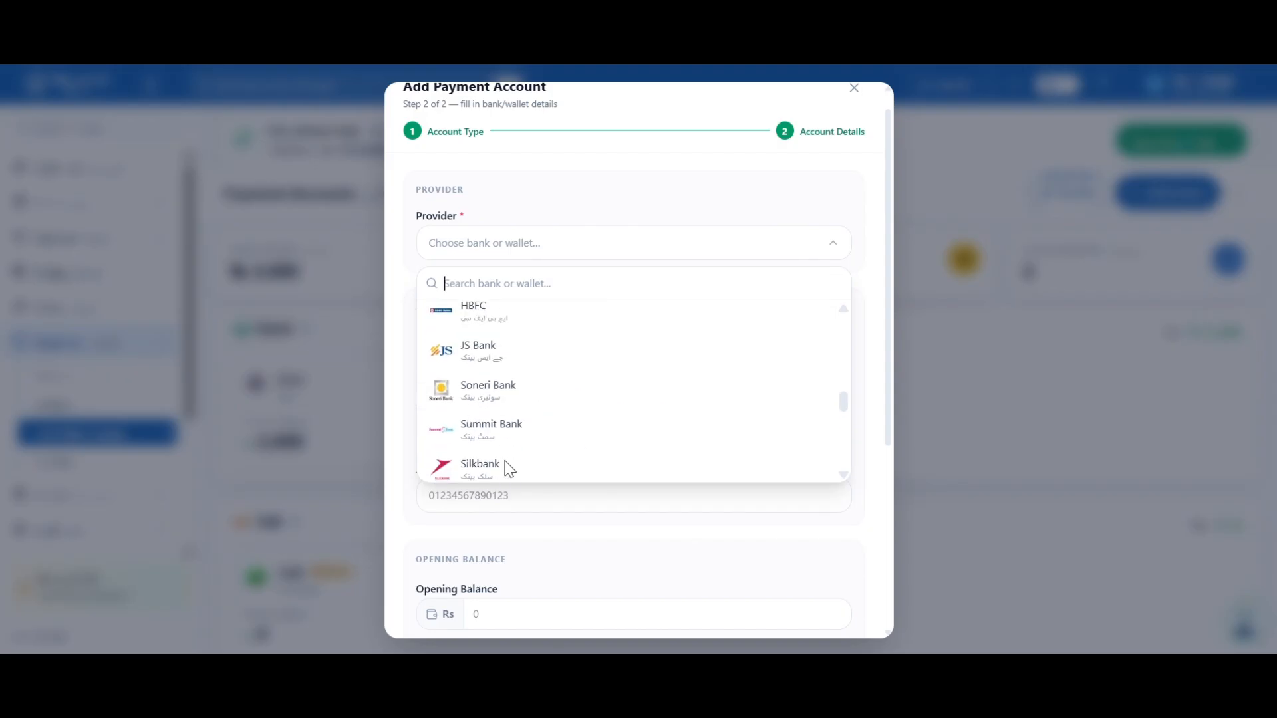
{"action": "scroll", "coordinate": [505, 461], "scroll_direction": "up", "scroll_amount": 3}
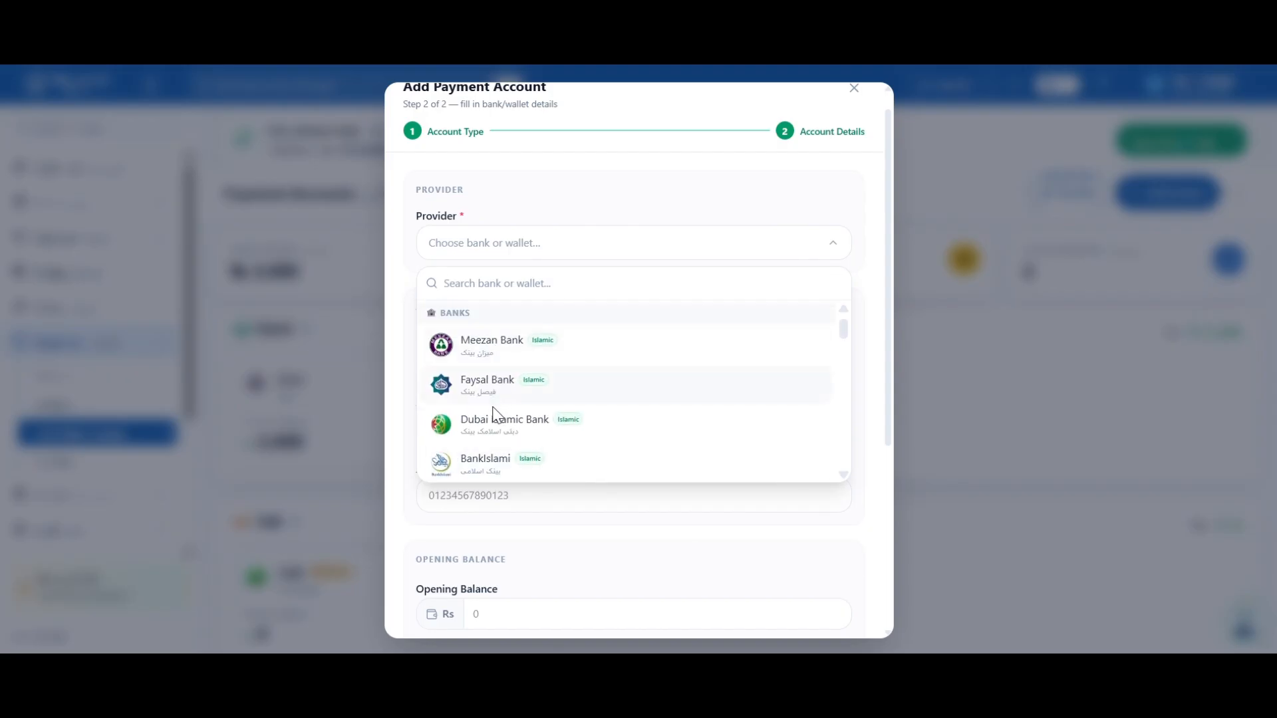
Select Meezan Bank, name it 'Meezan bank multan', and enter the holder's account title and number
{"action": "left_click", "coordinate": [495, 349]}
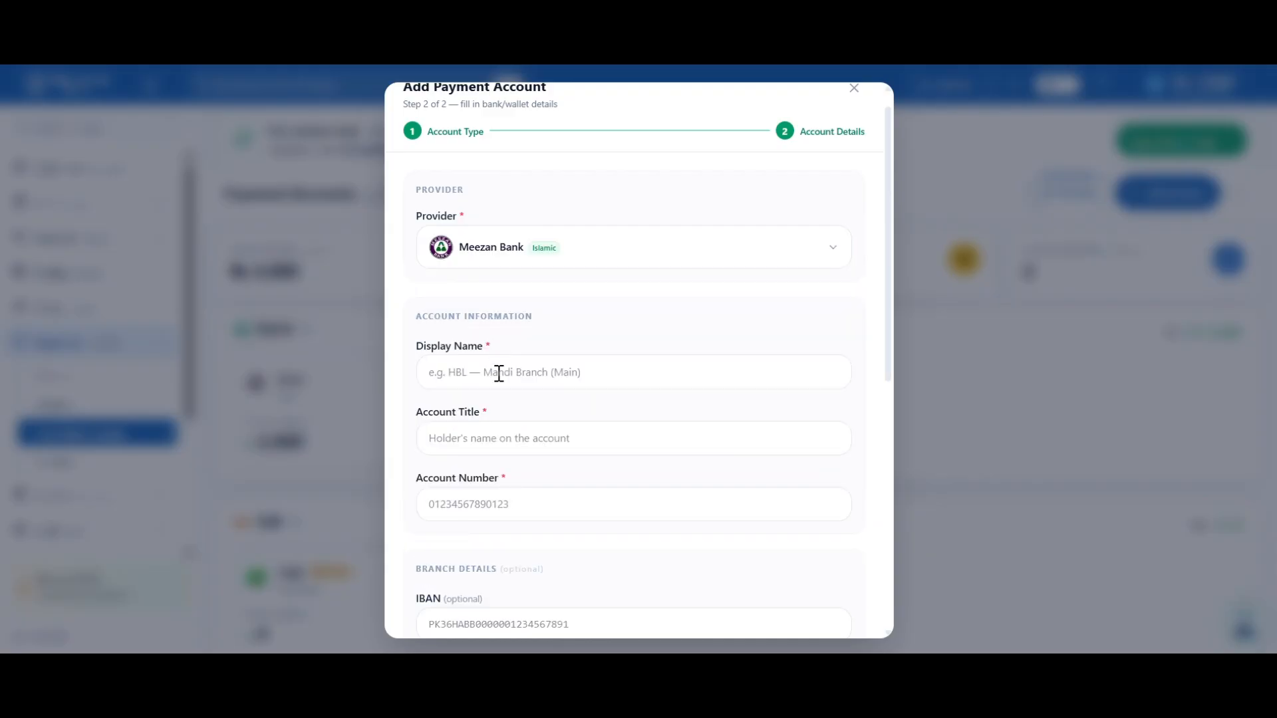
{"action": "left_click", "coordinate": [499, 374]}
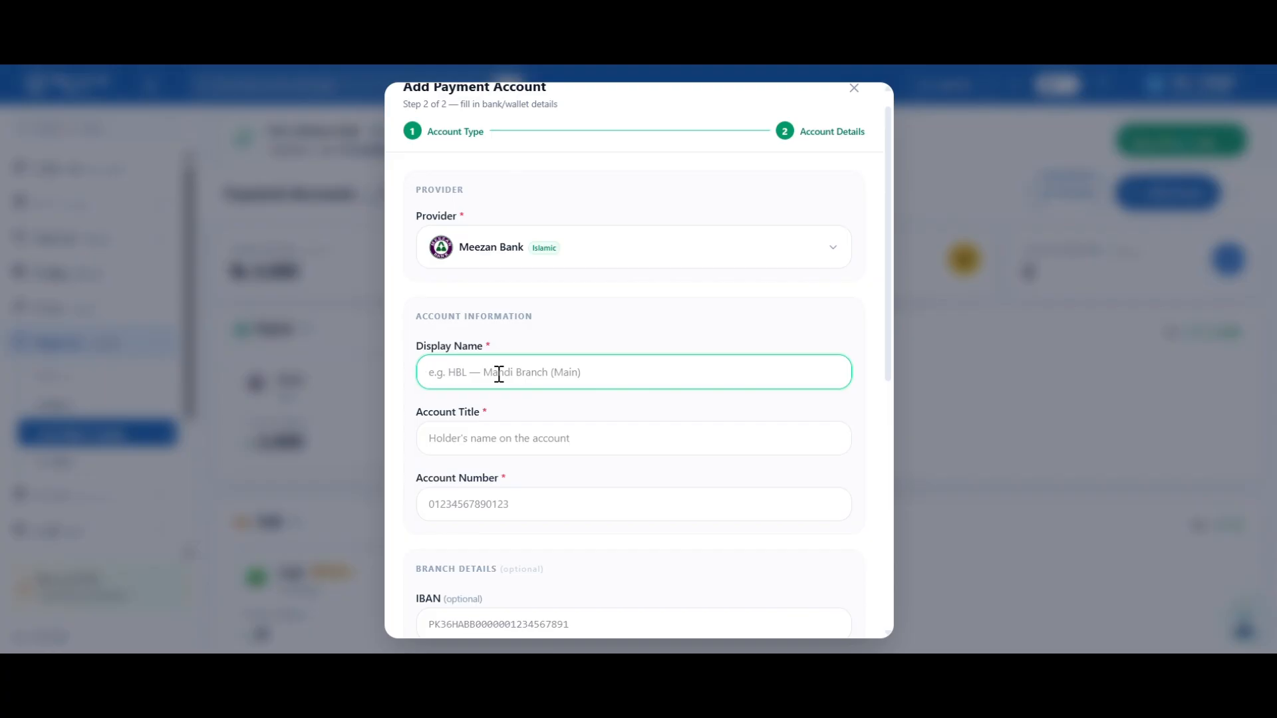
{"action": "type", "text": "Meezan bank multan"}
{"action": "left_click", "coordinate": [552, 441]}
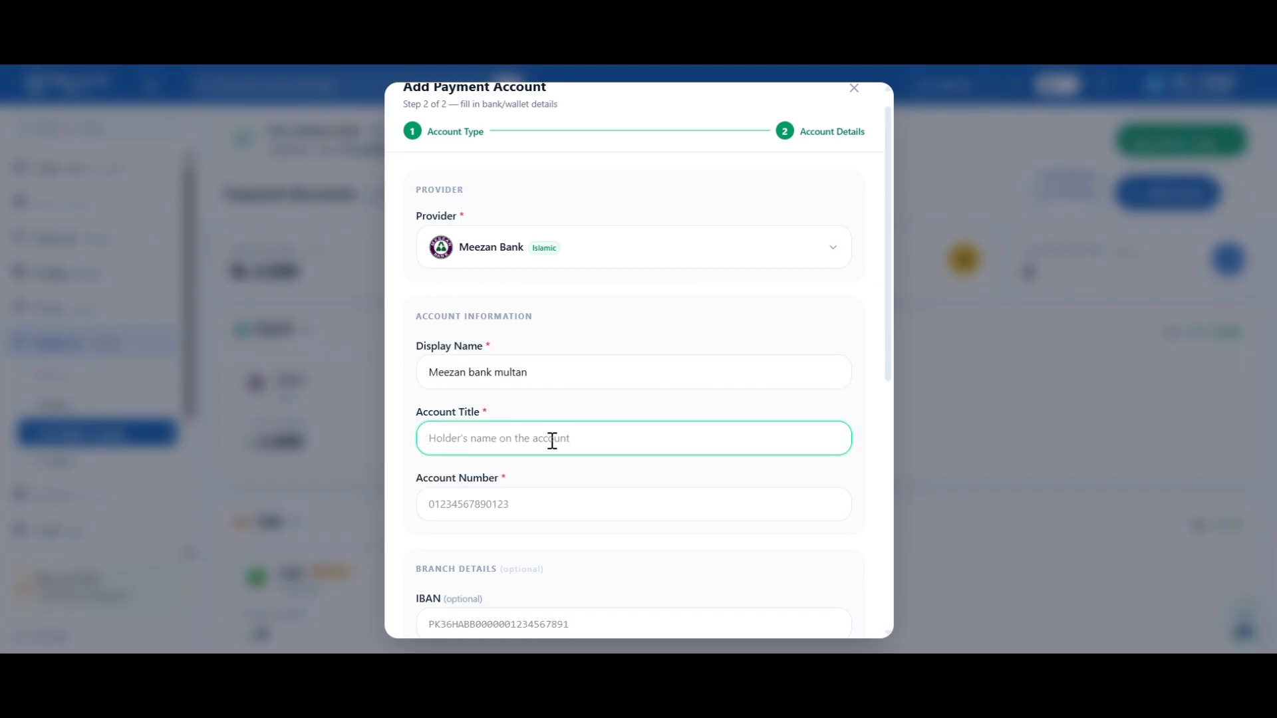
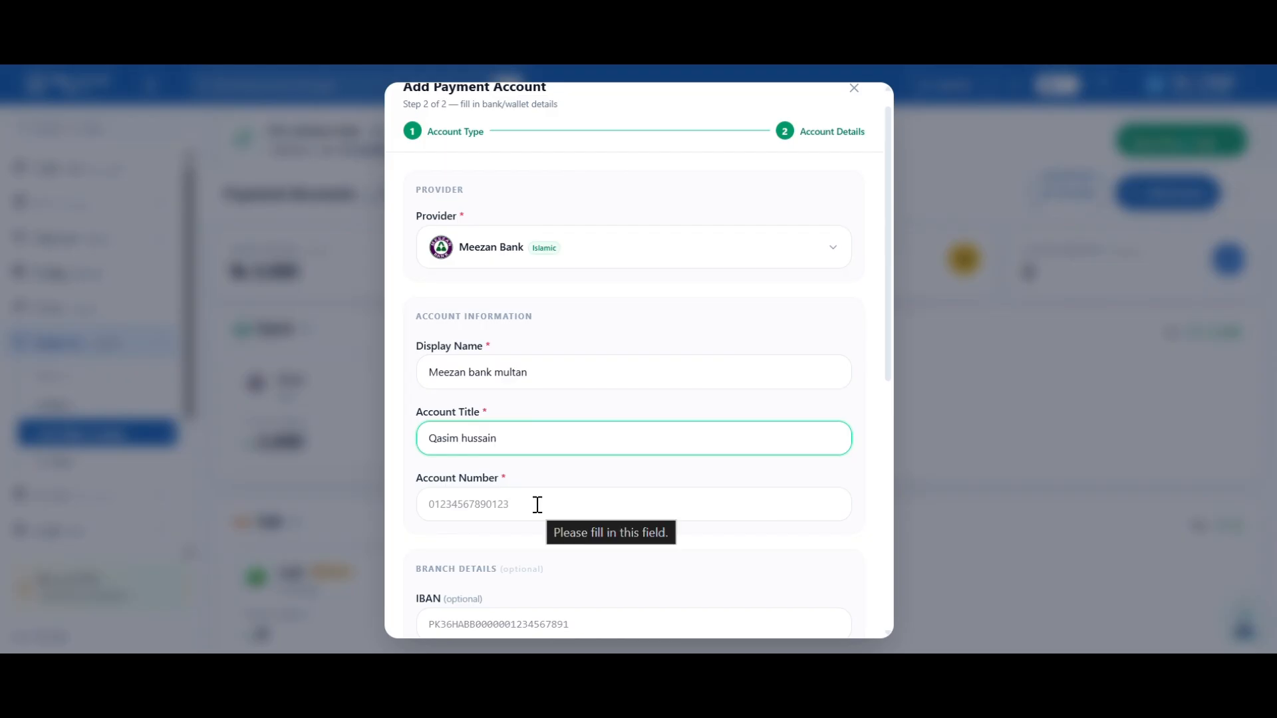
{"action": "left_click", "coordinate": [472, 506]}
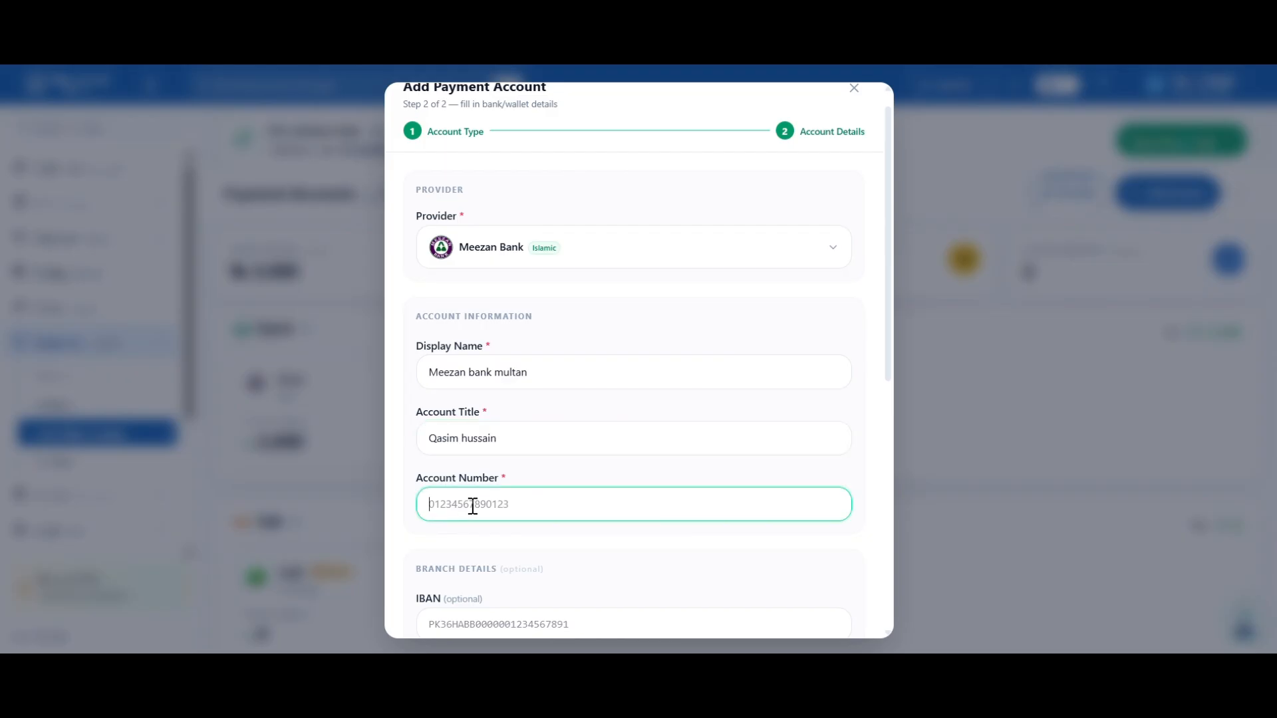
{"action": "scroll", "coordinate": [556, 572], "scroll_direction": "down", "scroll_amount": 2}
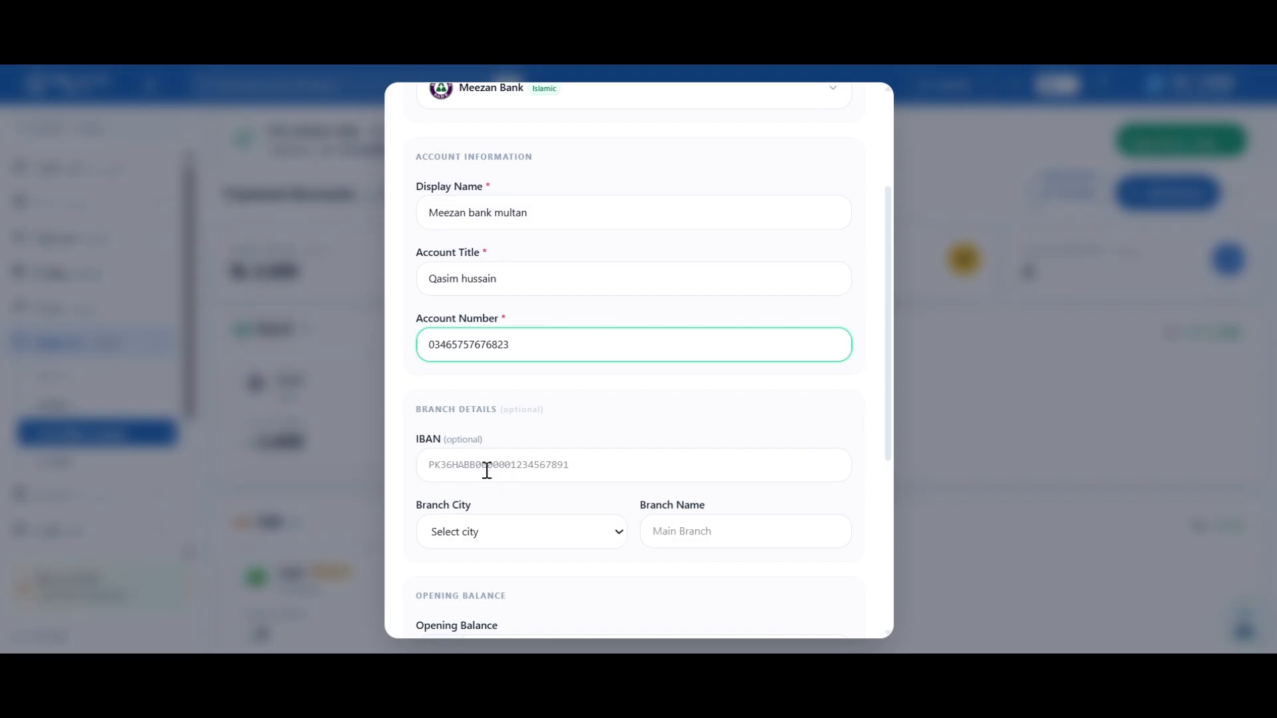
Enter 90000 as the opening balance for the Meezan bank multan account
{"action": "scroll", "coordinate": [526, 500], "scroll_direction": "down", "scroll_amount": 1}
{"action": "left_click", "coordinate": [528, 507]}
{"action": "left_click", "coordinate": [526, 500]}
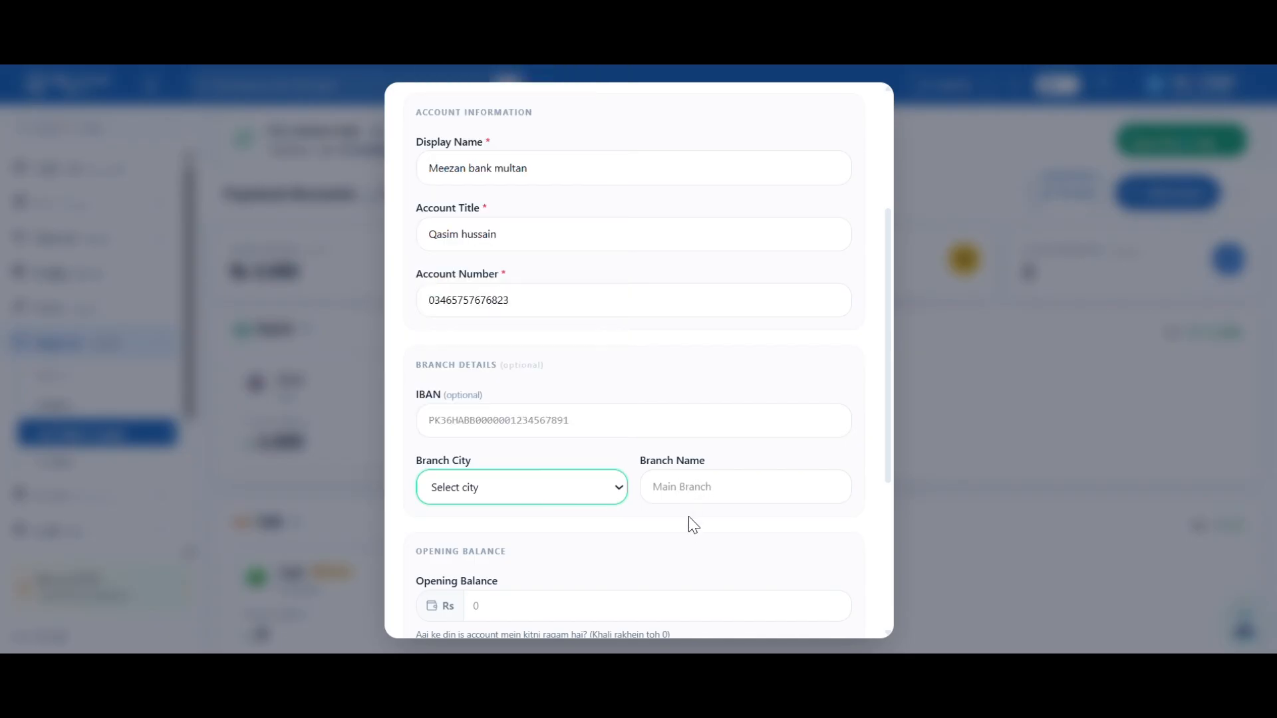
{"action": "scroll", "coordinate": [686, 550], "scroll_direction": "down", "scroll_amount": 2}
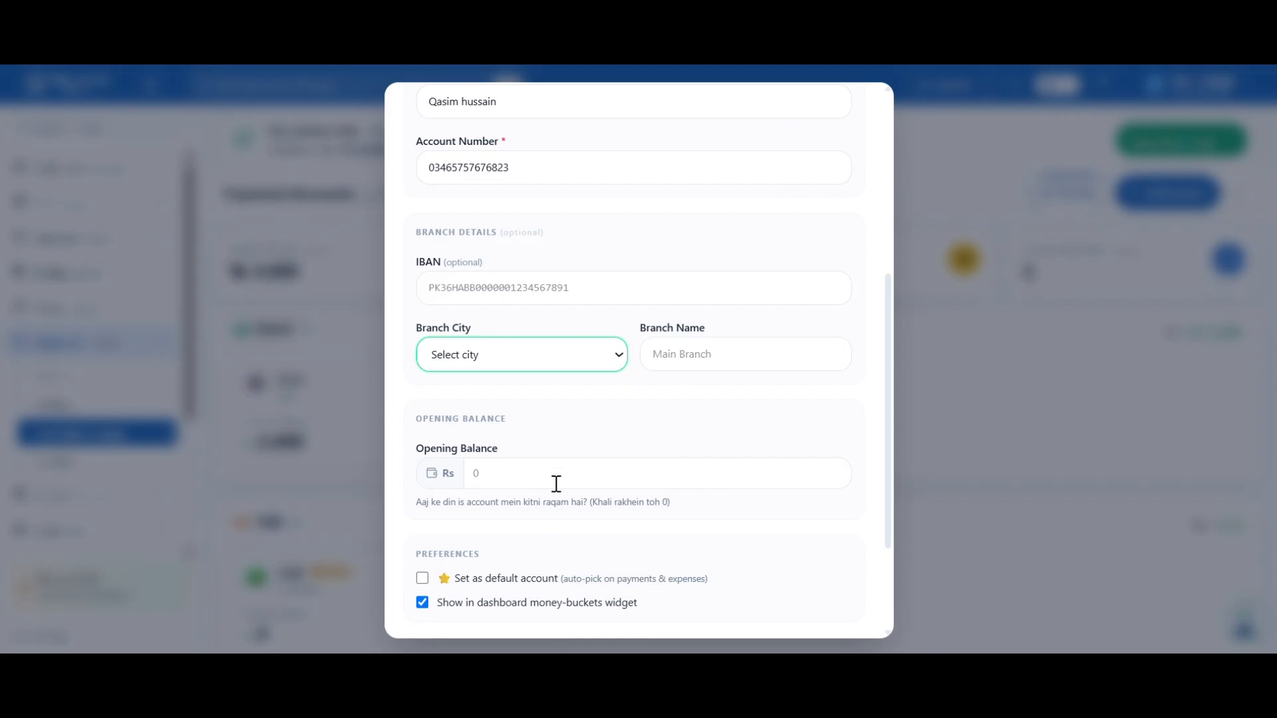
{"action": "scroll", "coordinate": [607, 528], "scroll_direction": "down", "scroll_amount": 2}
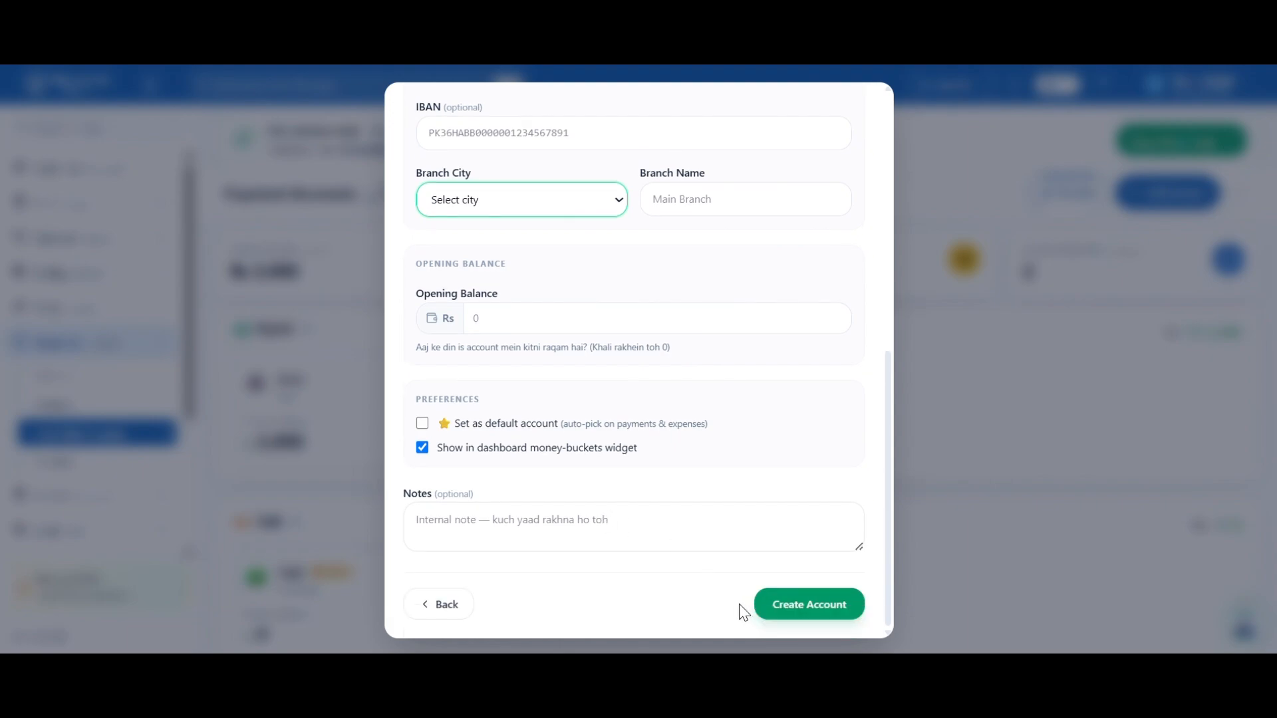
{"action": "left_click", "coordinate": [580, 306]}
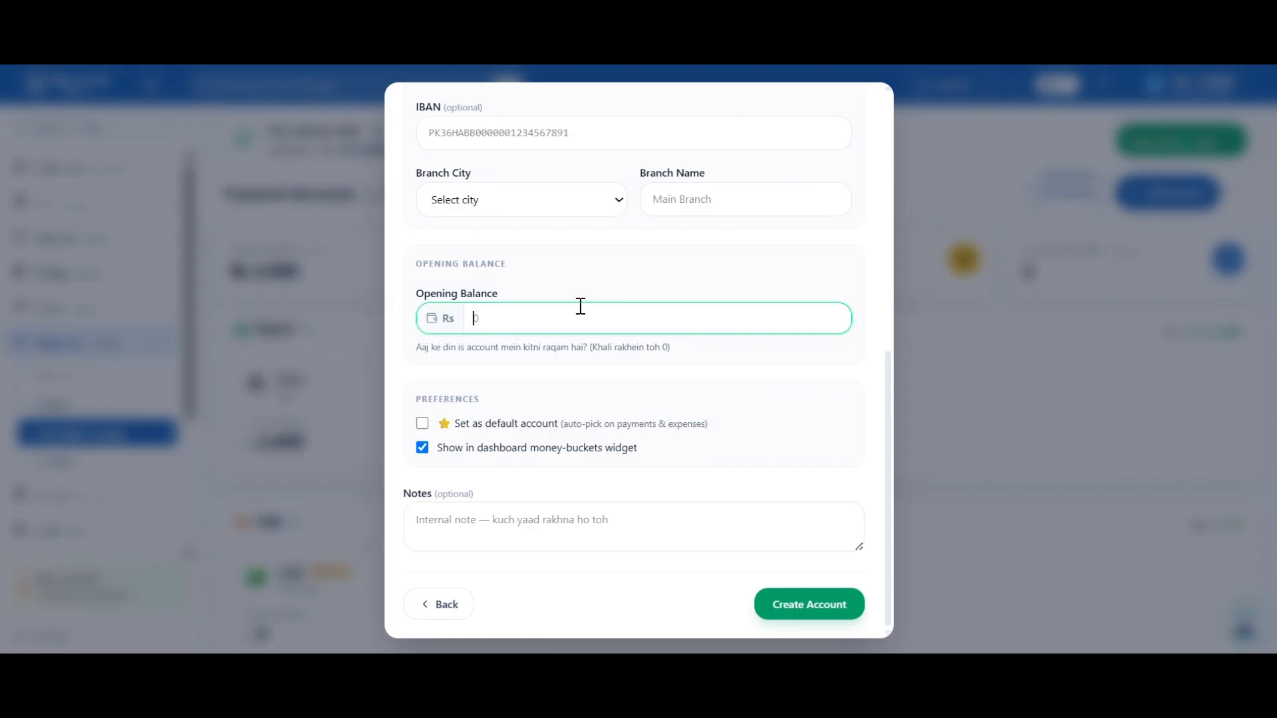
{"action": "type", "text": "90000"}
Save the Meezan bank multan account, review its details and activity history, then go back
{"action": "left_click", "coordinate": [791, 609]}
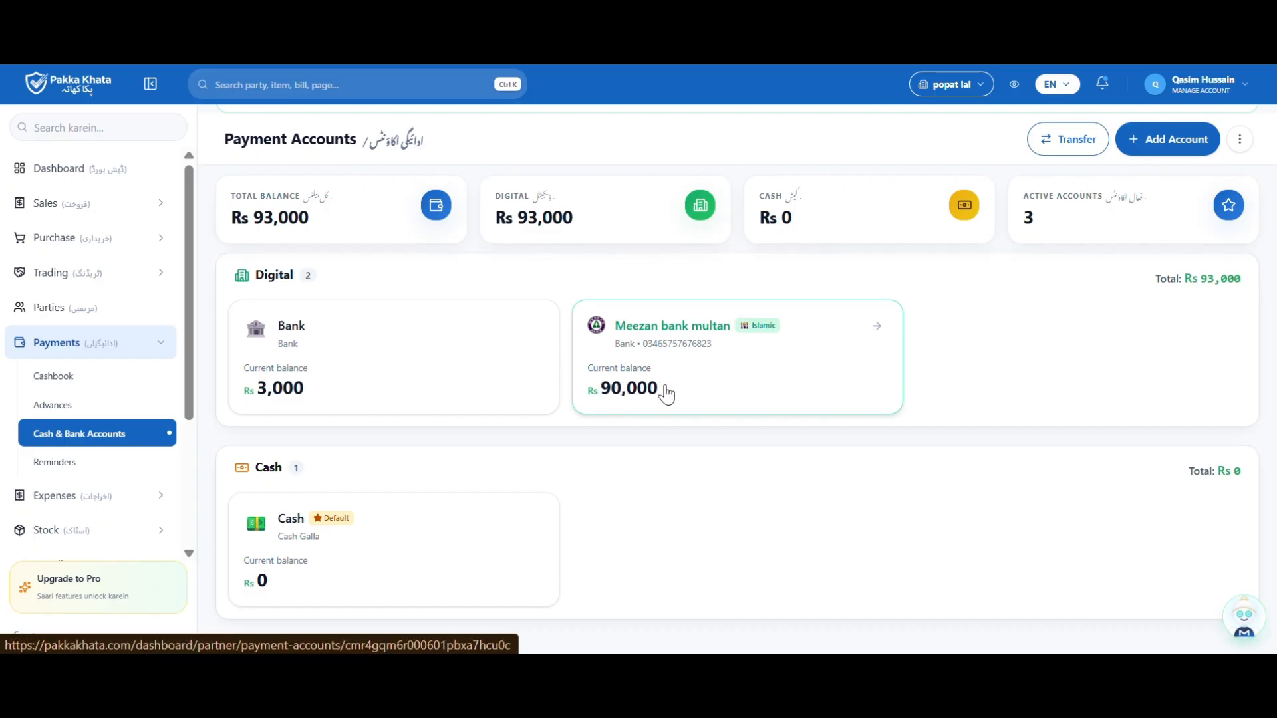
{"action": "left_click", "coordinate": [687, 386]}
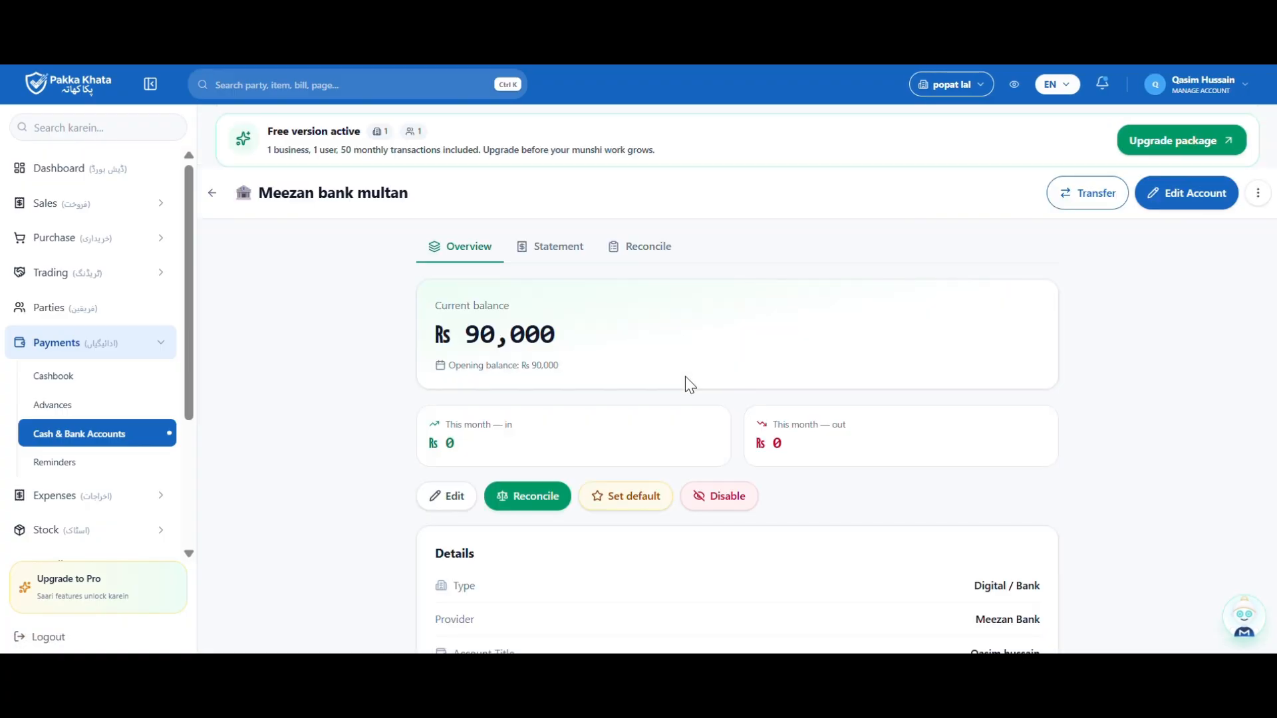
{"action": "scroll", "coordinate": [685, 376], "scroll_direction": "down", "scroll_amount": 2}
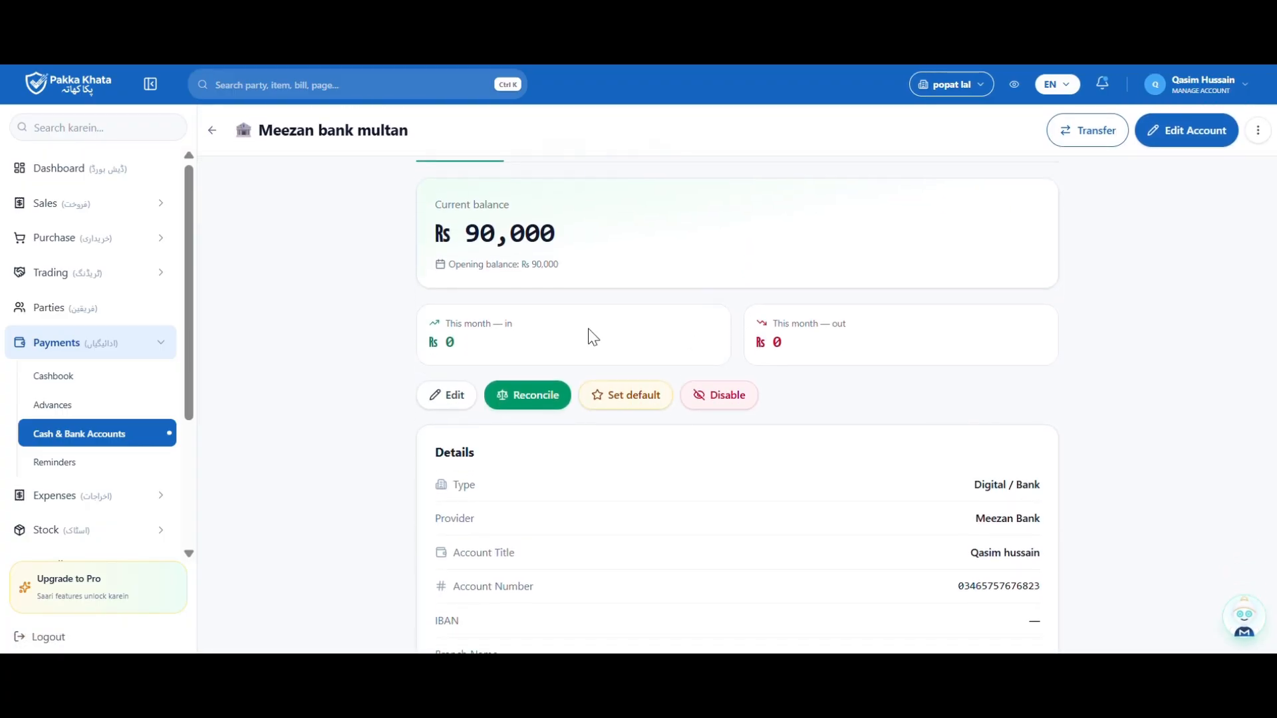
{"action": "scroll", "coordinate": [662, 498], "scroll_direction": "down", "scroll_amount": 1}
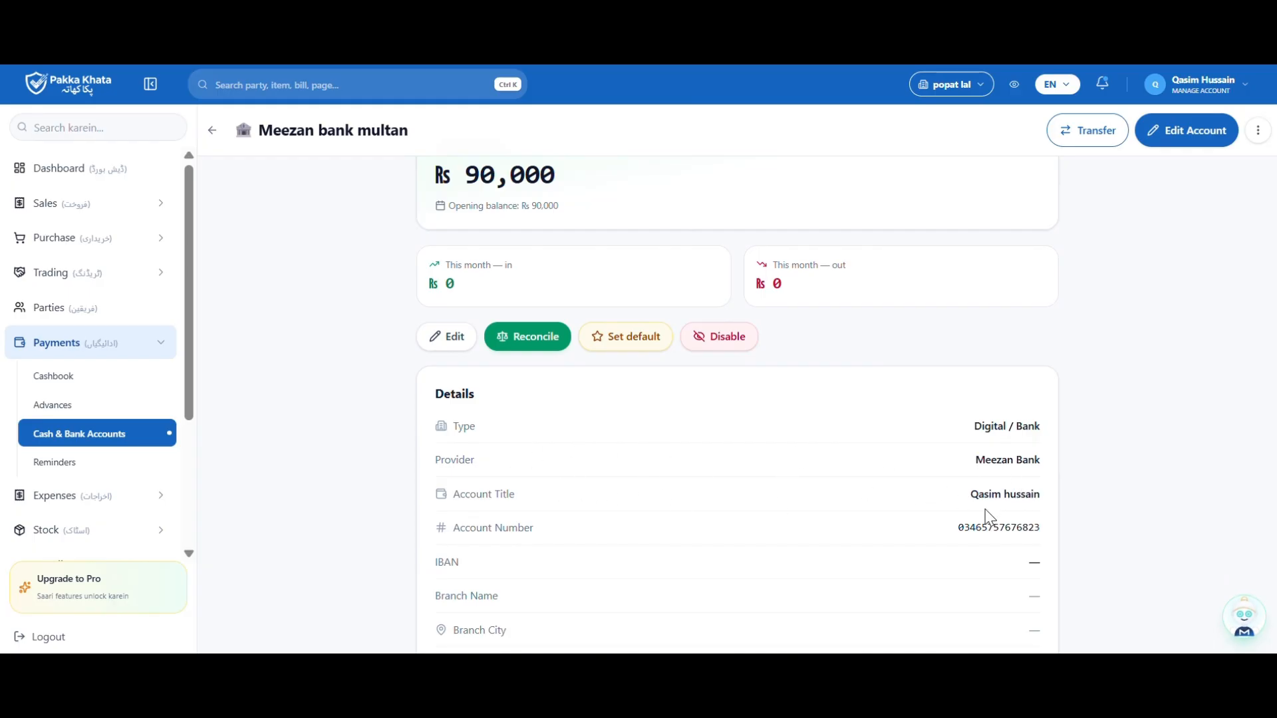
{"action": "scroll", "coordinate": [957, 541], "scroll_direction": "down", "scroll_amount": 2}
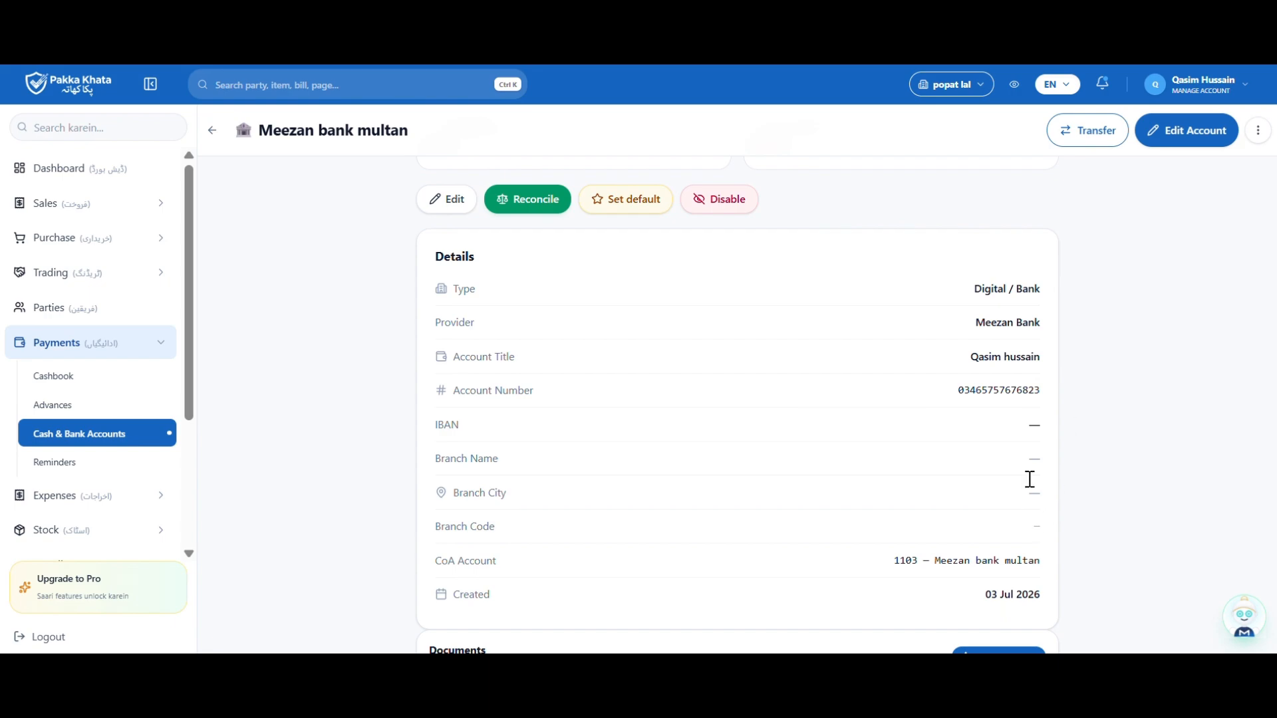
{"action": "scroll", "coordinate": [1027, 512], "scroll_direction": "down", "scroll_amount": 2}
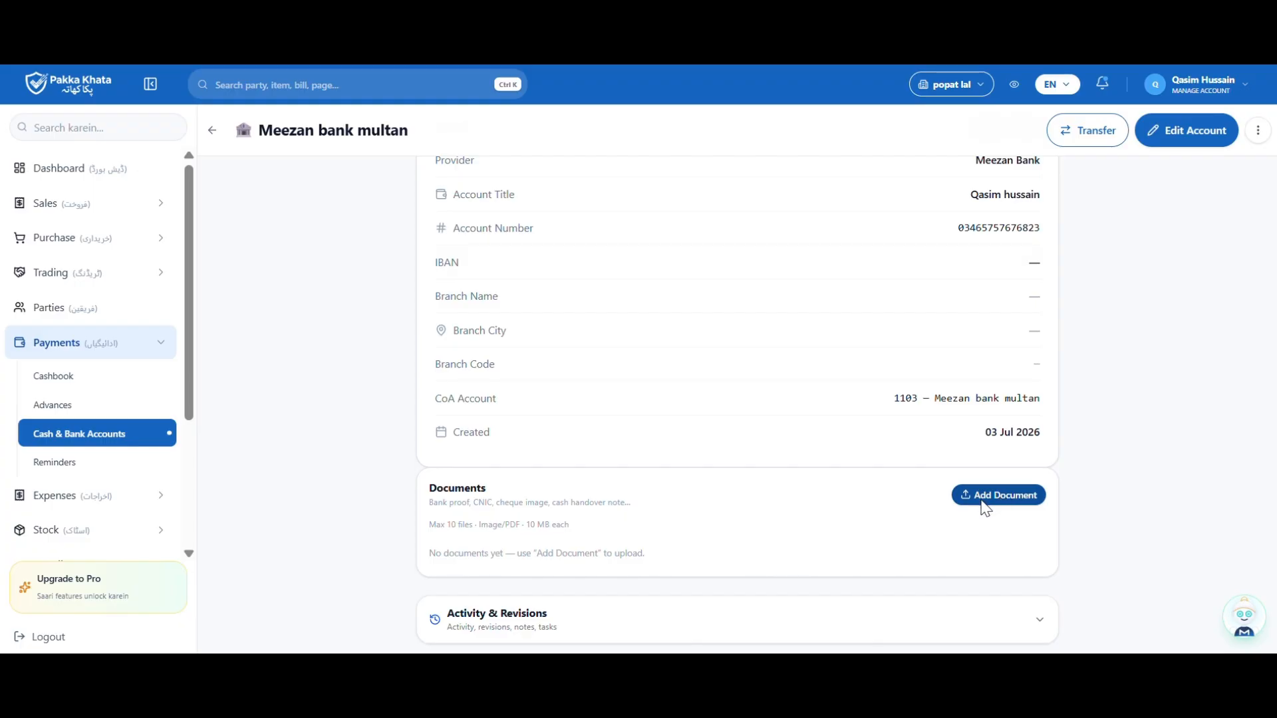
{"action": "left_click", "coordinate": [1040, 622]}
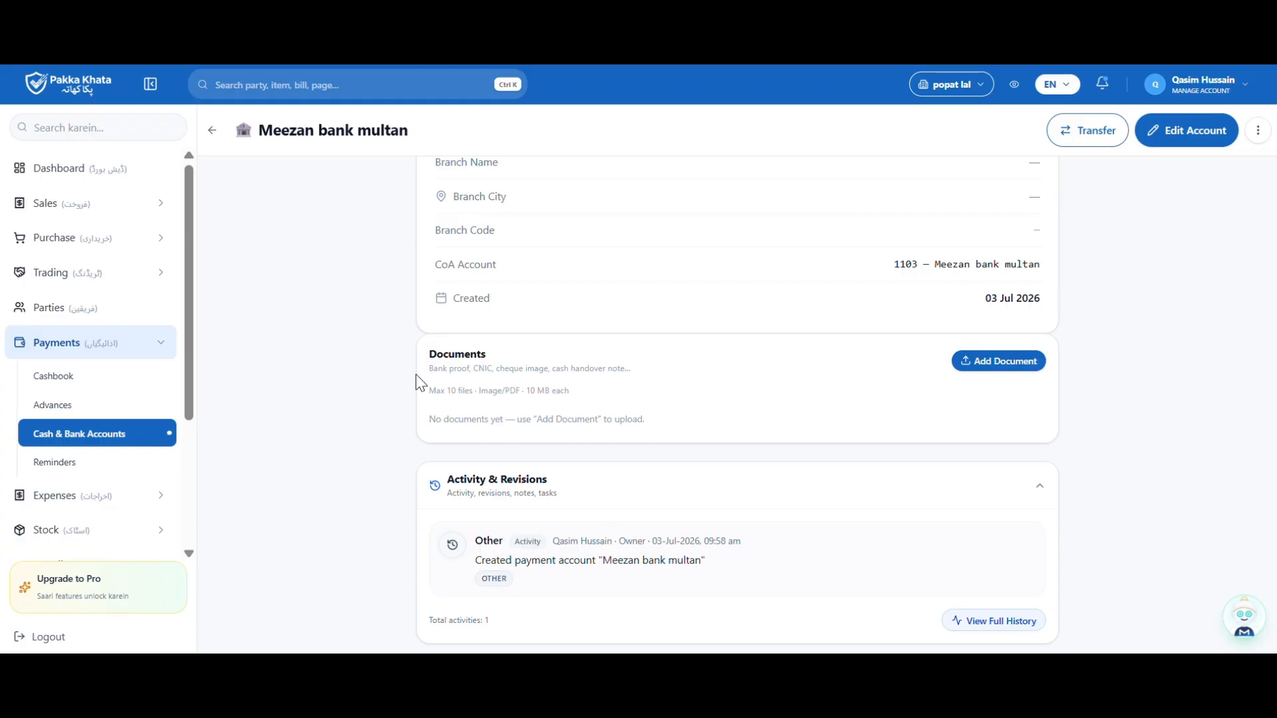
{"action": "key", "text": "alt+Left"}
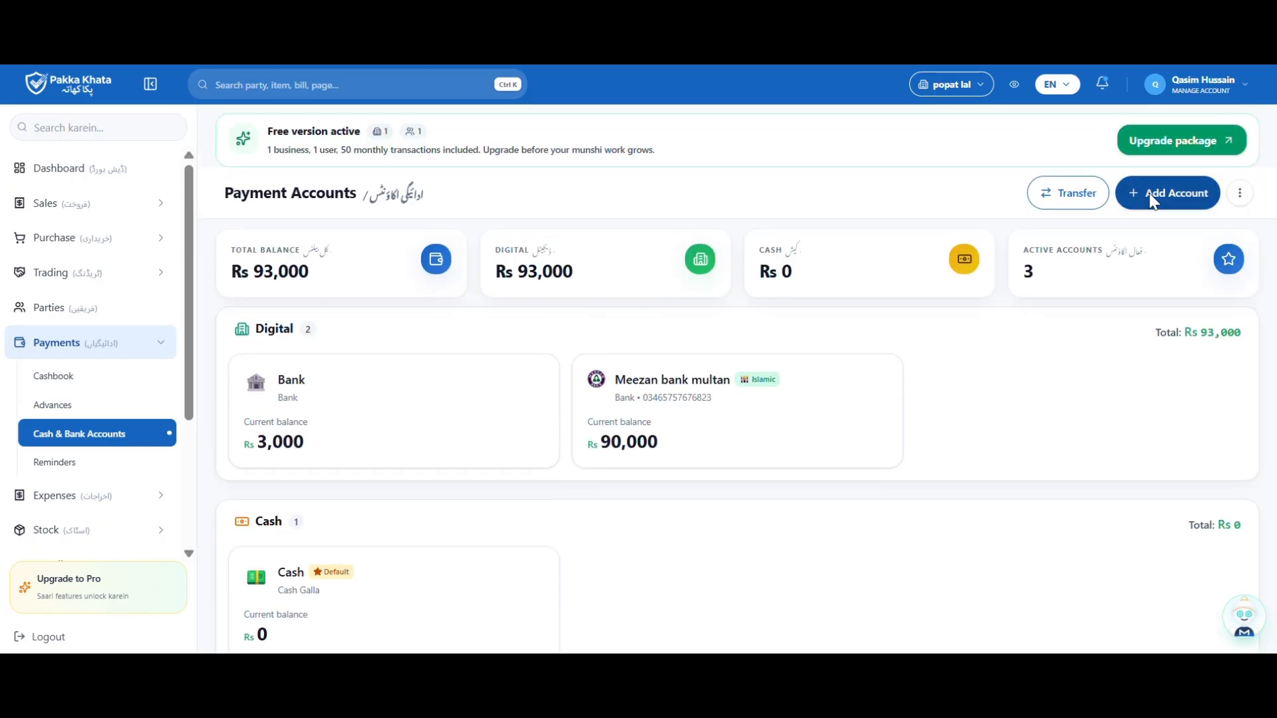
Start adding a Cash payment account and advance to its cash details step
{"action": "left_click", "coordinate": [1153, 200]}
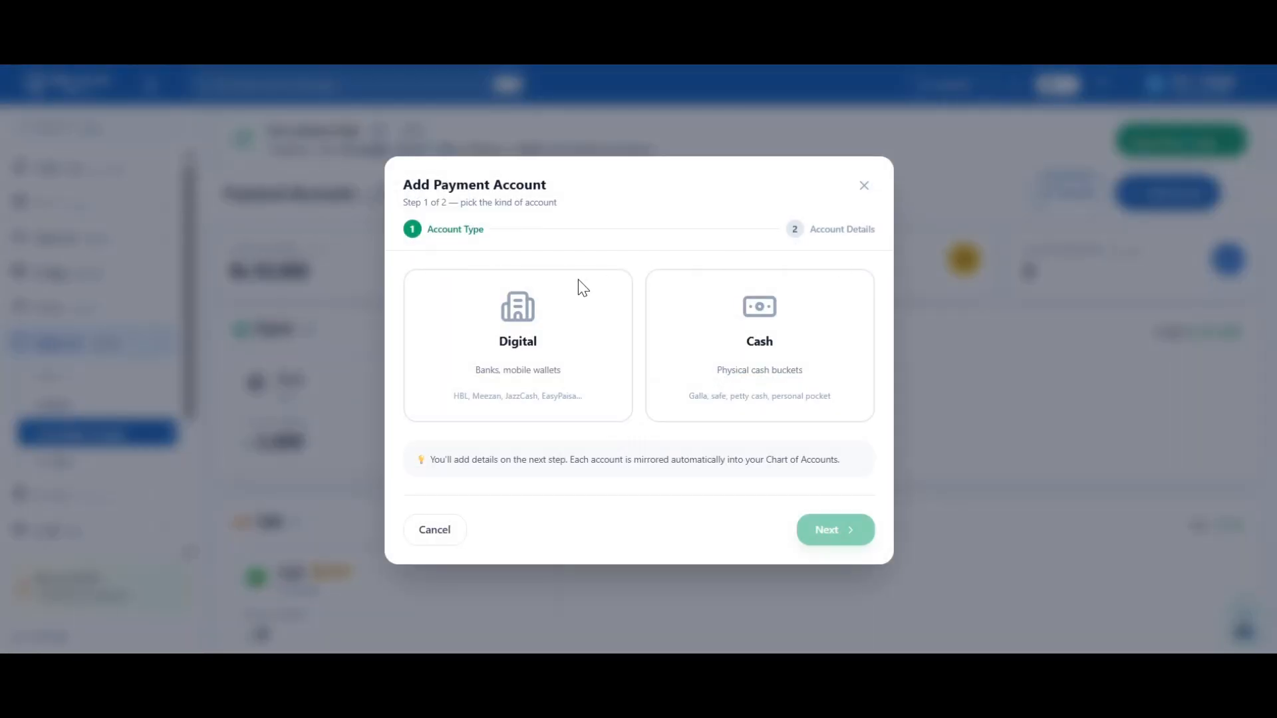
{"action": "left_click", "coordinate": [578, 281]}
{"action": "left_click", "coordinate": [739, 354]}
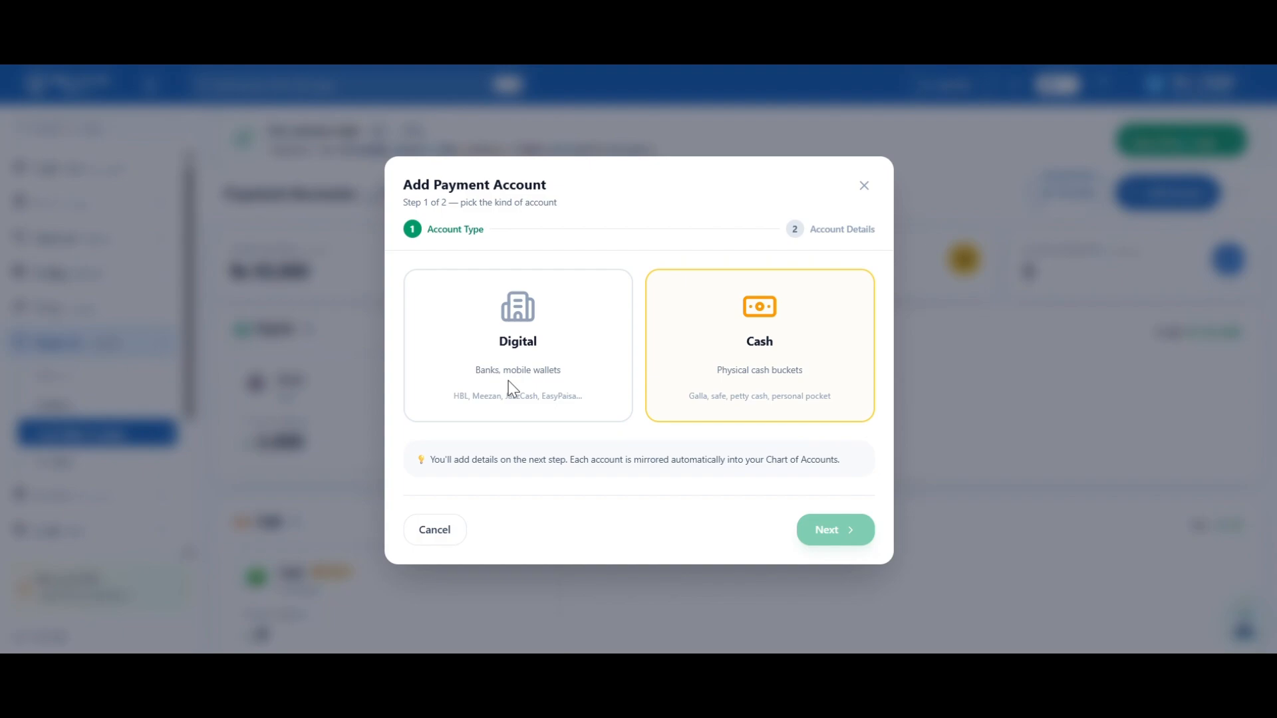
{"action": "left_click", "coordinate": [703, 408]}
{"action": "left_click", "coordinate": [816, 529]}
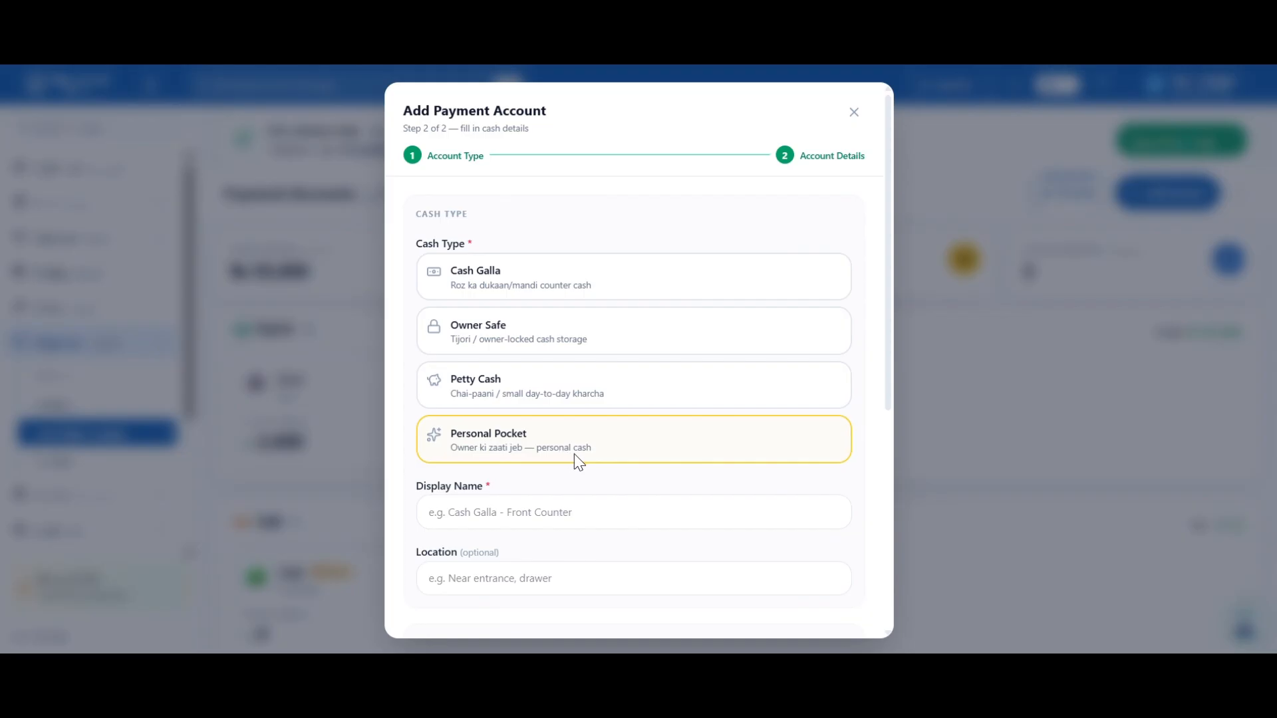
Create a Cash Galla account named 'My ghalla' with the opening balance left at 0
{"action": "left_click", "coordinate": [576, 313]}
{"action": "left_click", "coordinate": [547, 285]}
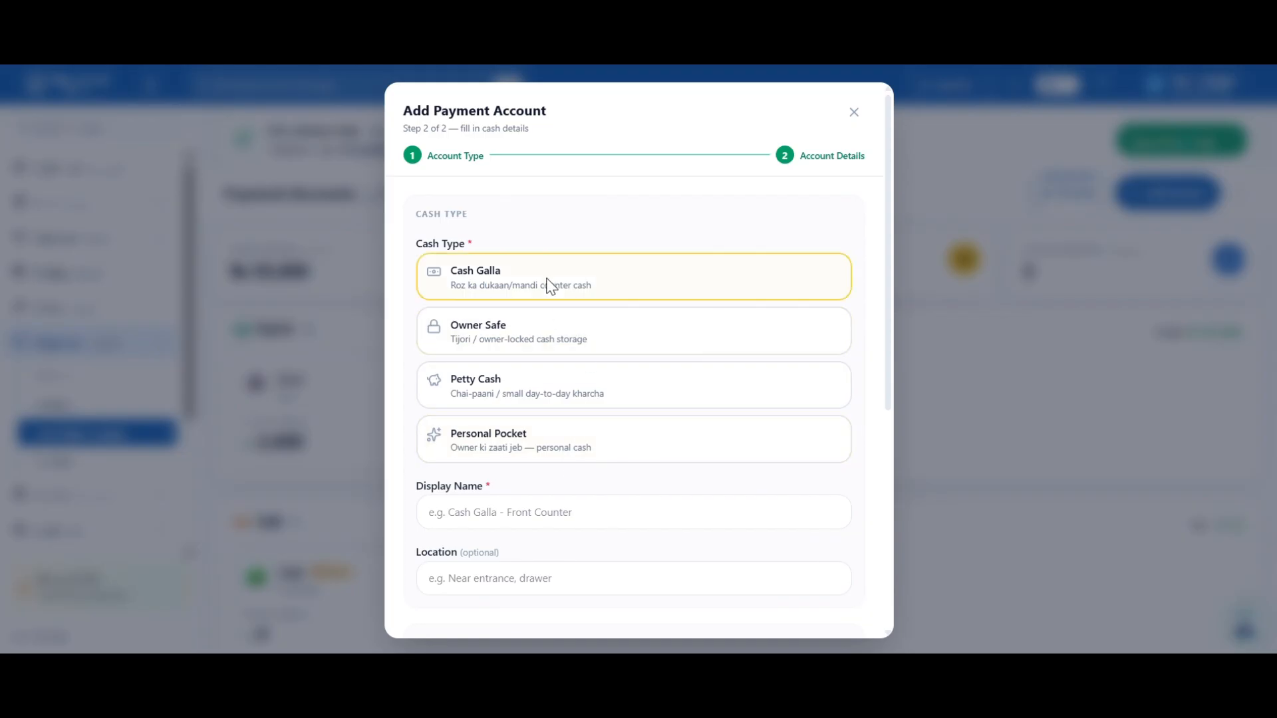
{"action": "scroll", "coordinate": [539, 502], "scroll_direction": "down", "scroll_amount": 1}
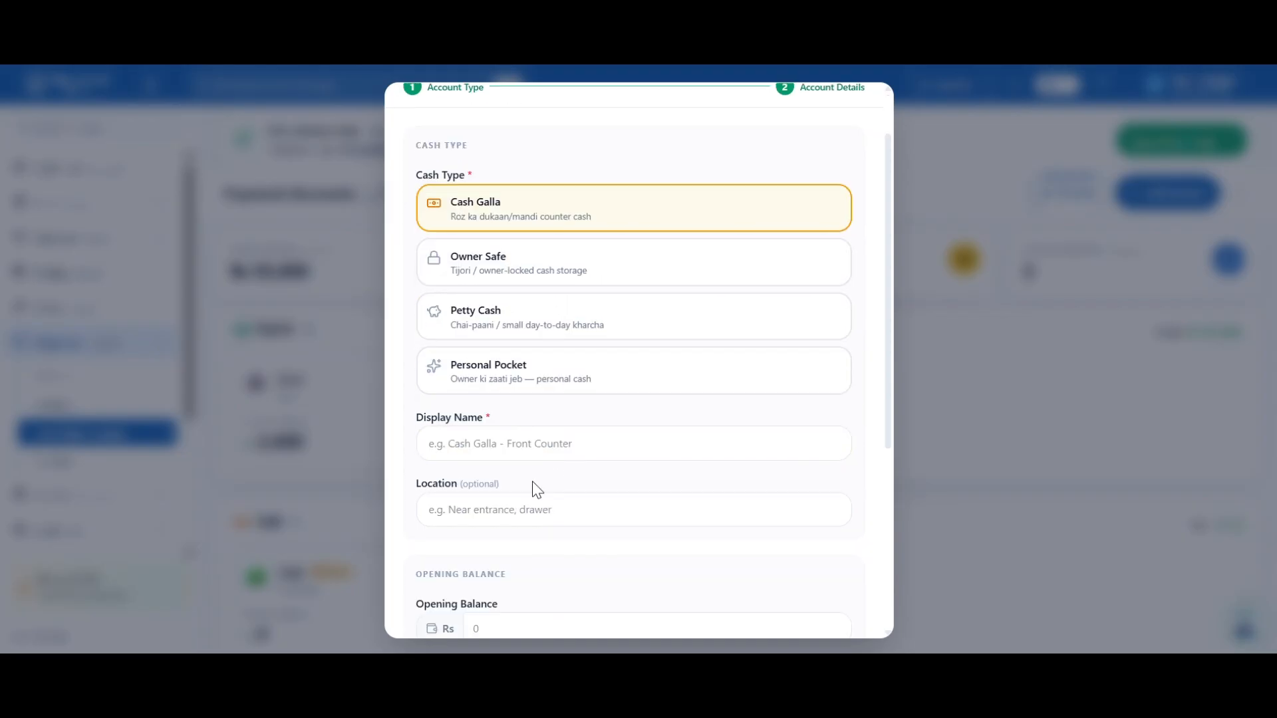
{"action": "left_click", "coordinate": [519, 439]}
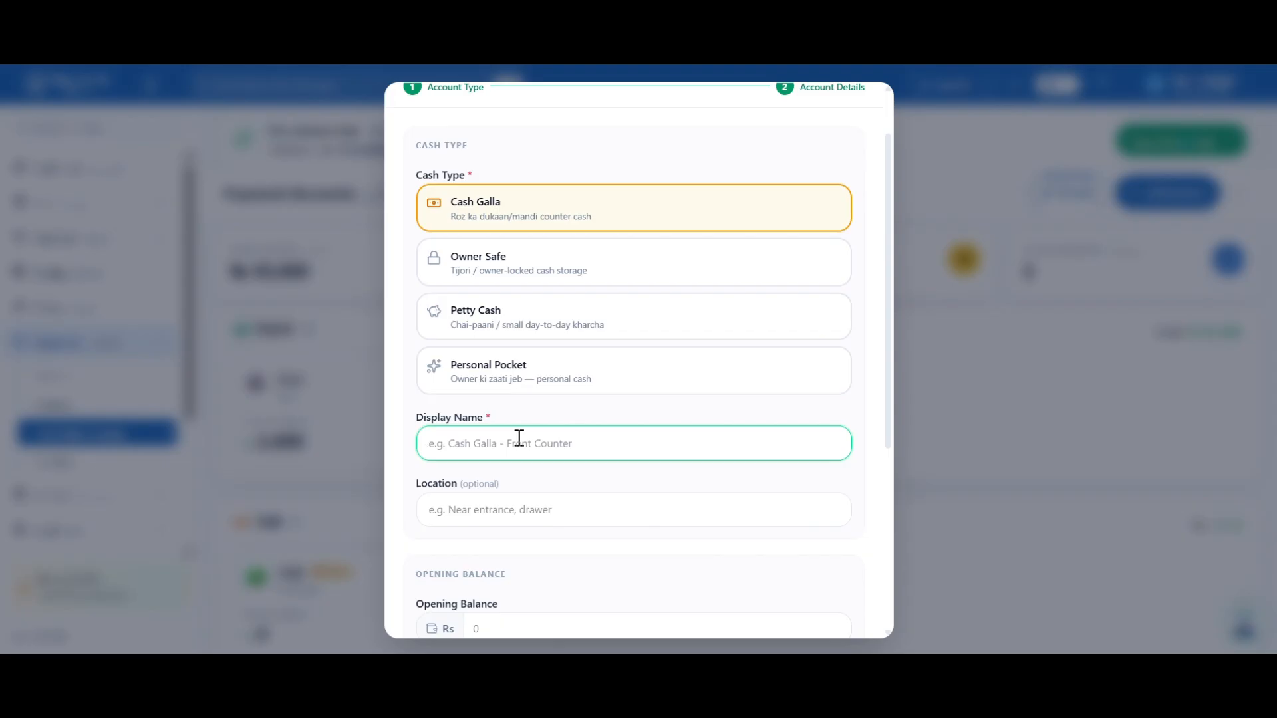
{"action": "type", "text": "My ghalla"}
{"action": "left_click", "coordinate": [556, 504]}
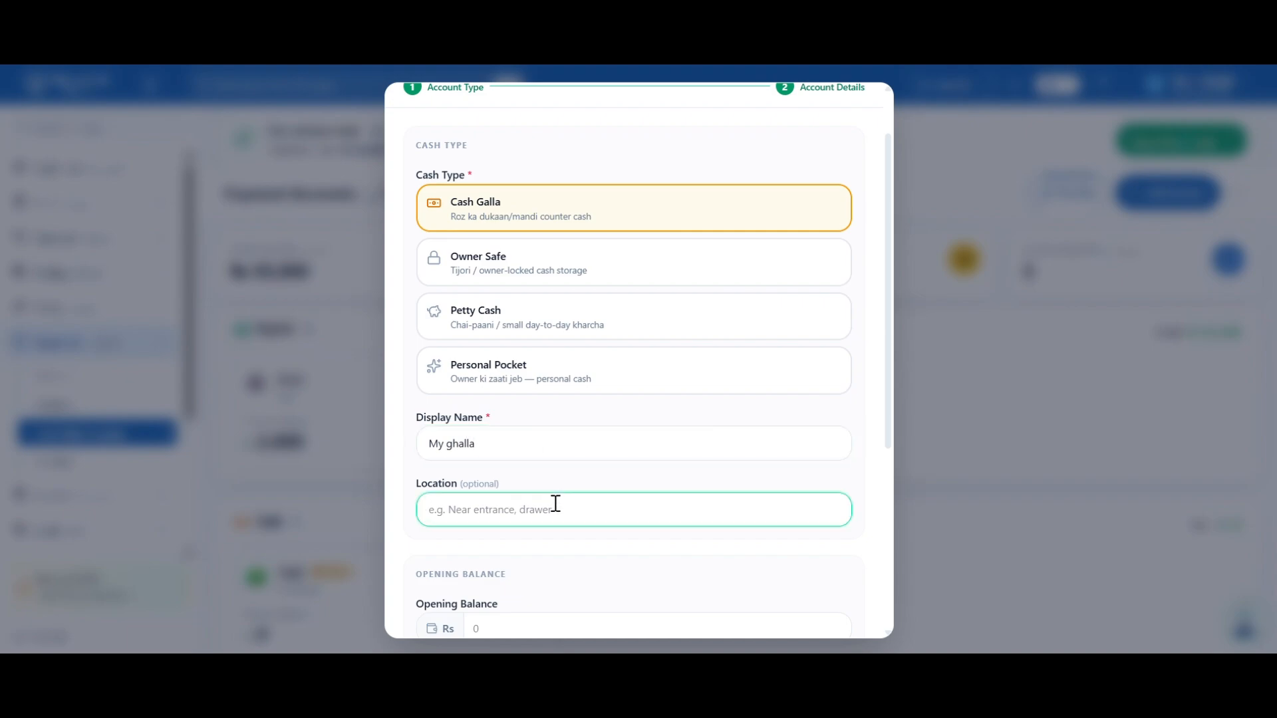
{"action": "scroll", "coordinate": [558, 507], "scroll_direction": "down", "scroll_amount": 1}
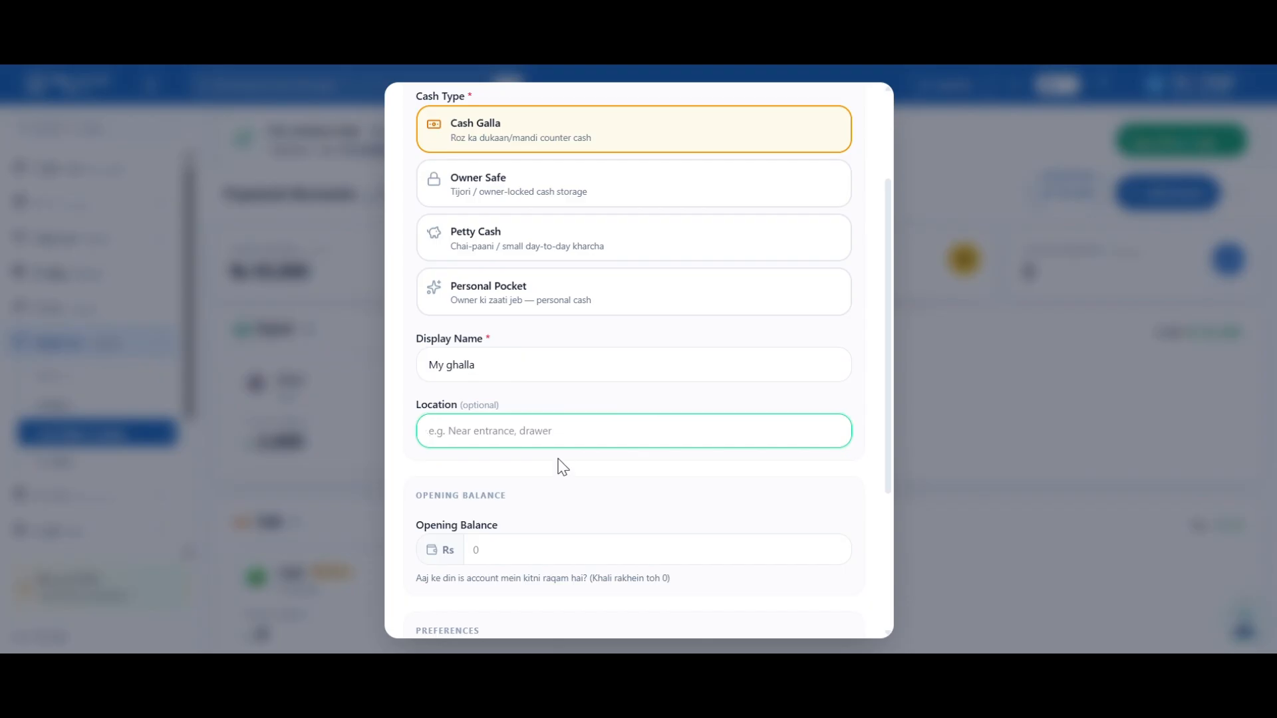
{"action": "scroll", "coordinate": [558, 516], "scroll_direction": "down", "scroll_amount": 2}
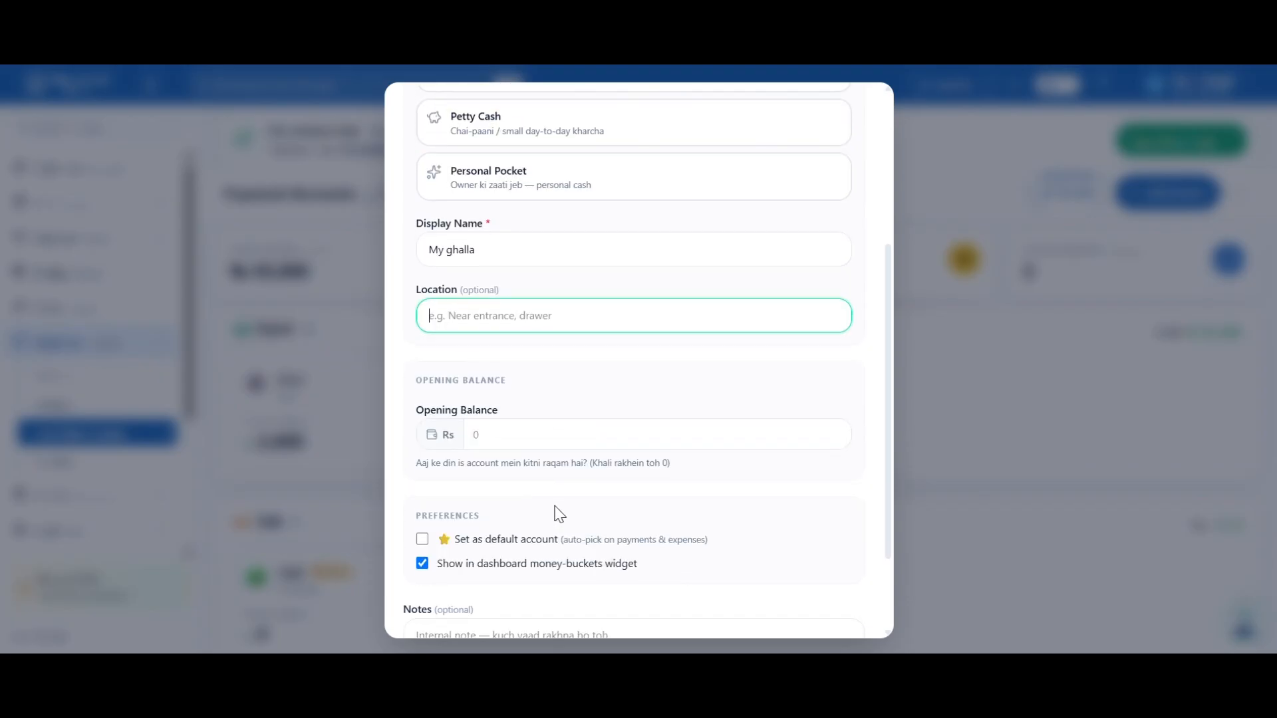
{"action": "left_click", "coordinate": [499, 437]}
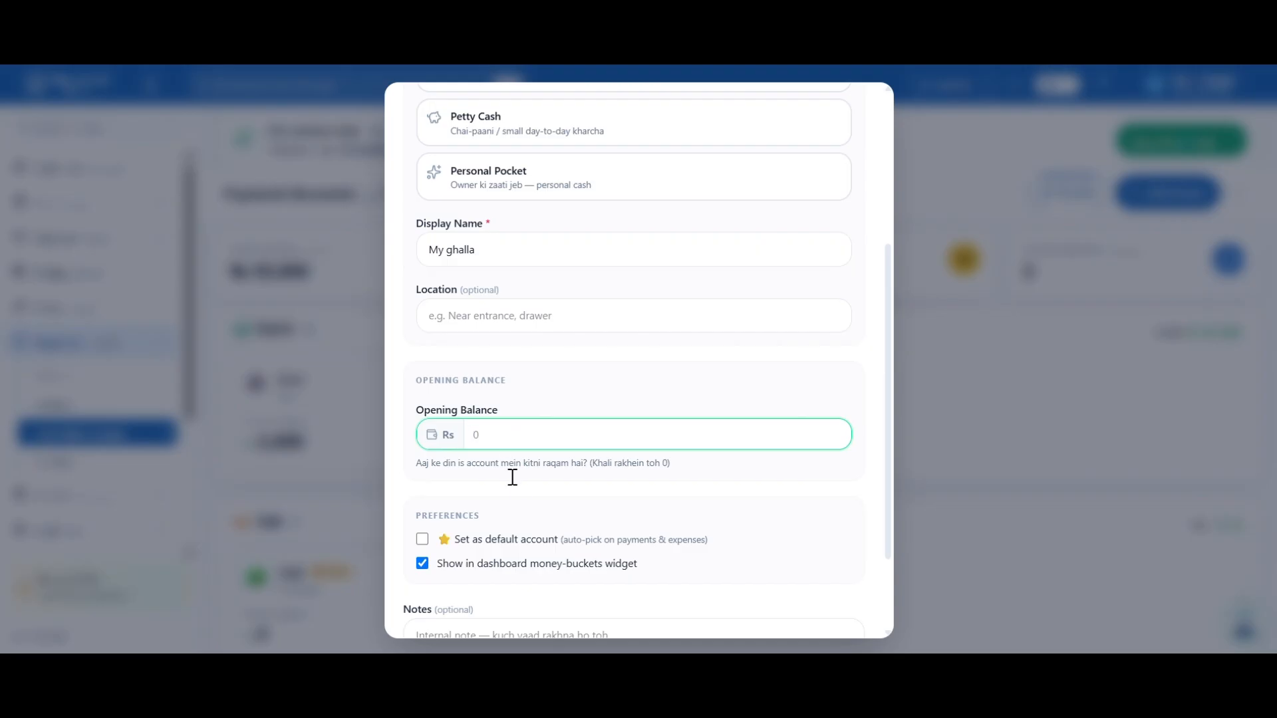
{"action": "scroll", "coordinate": [514, 486], "scroll_direction": "down", "scroll_amount": 1}
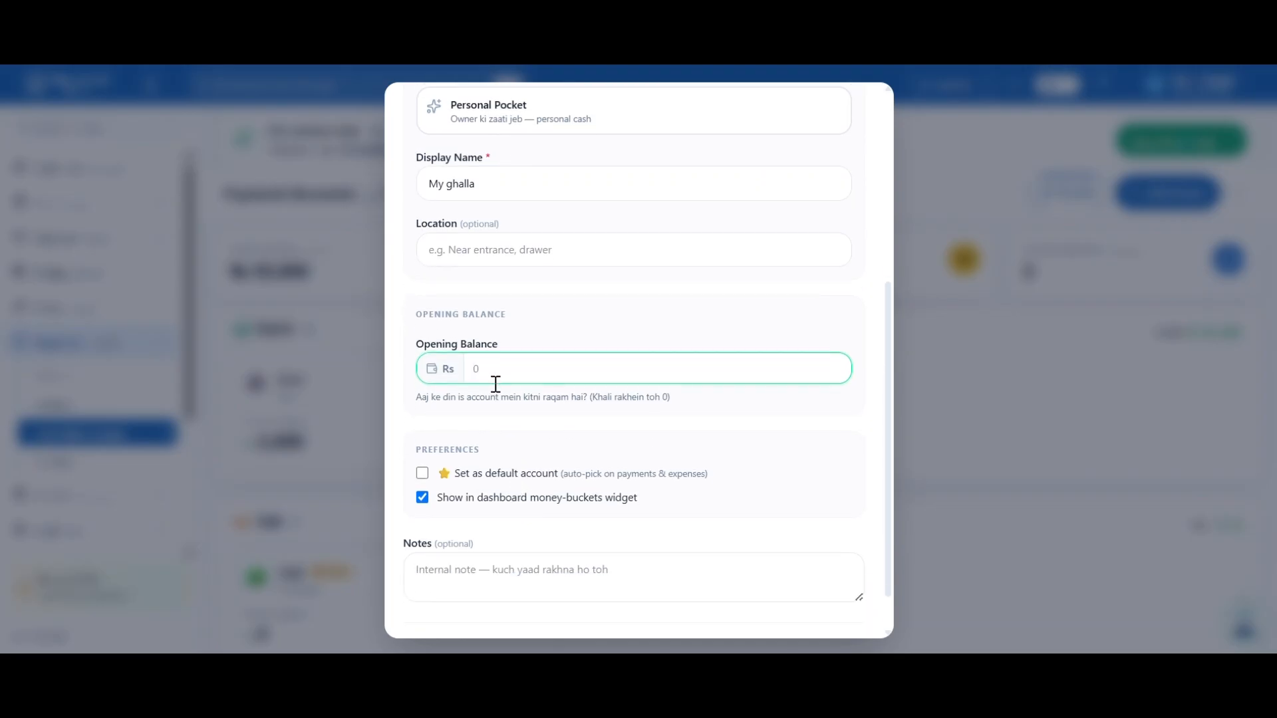
{"action": "scroll", "coordinate": [511, 438], "scroll_direction": "down", "scroll_amount": 1}
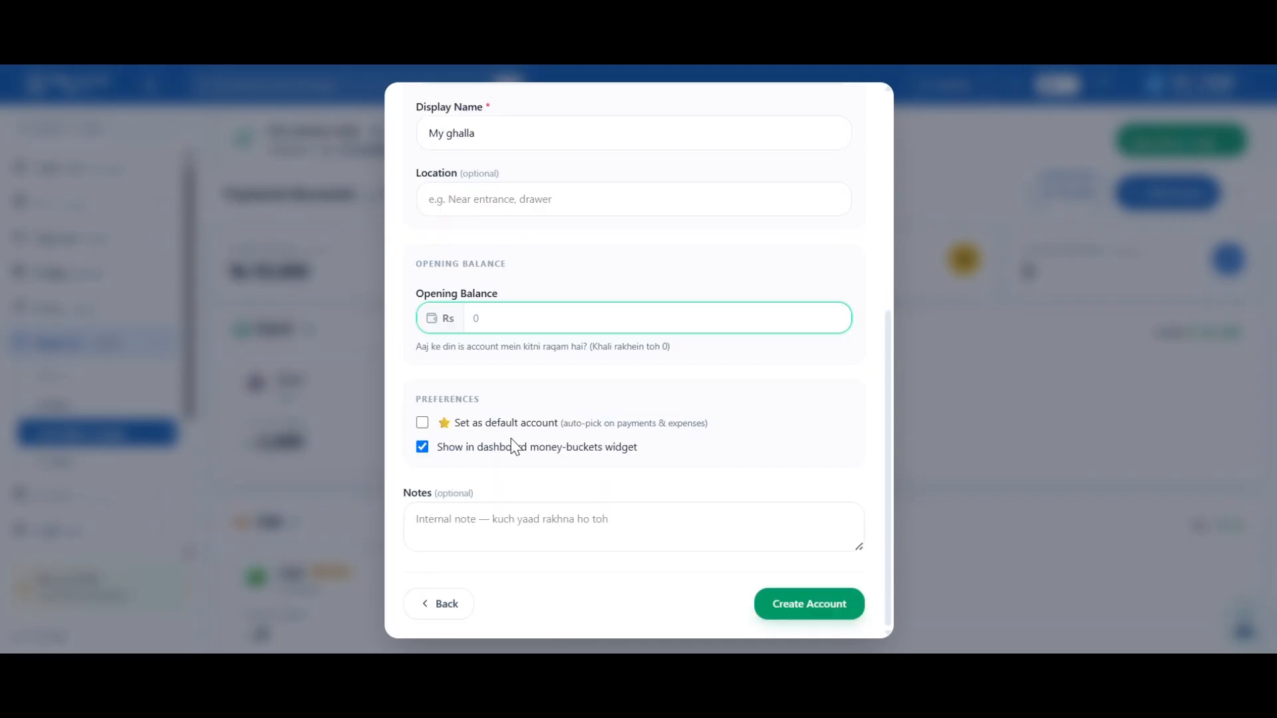
{"action": "left_click", "coordinate": [815, 609]}
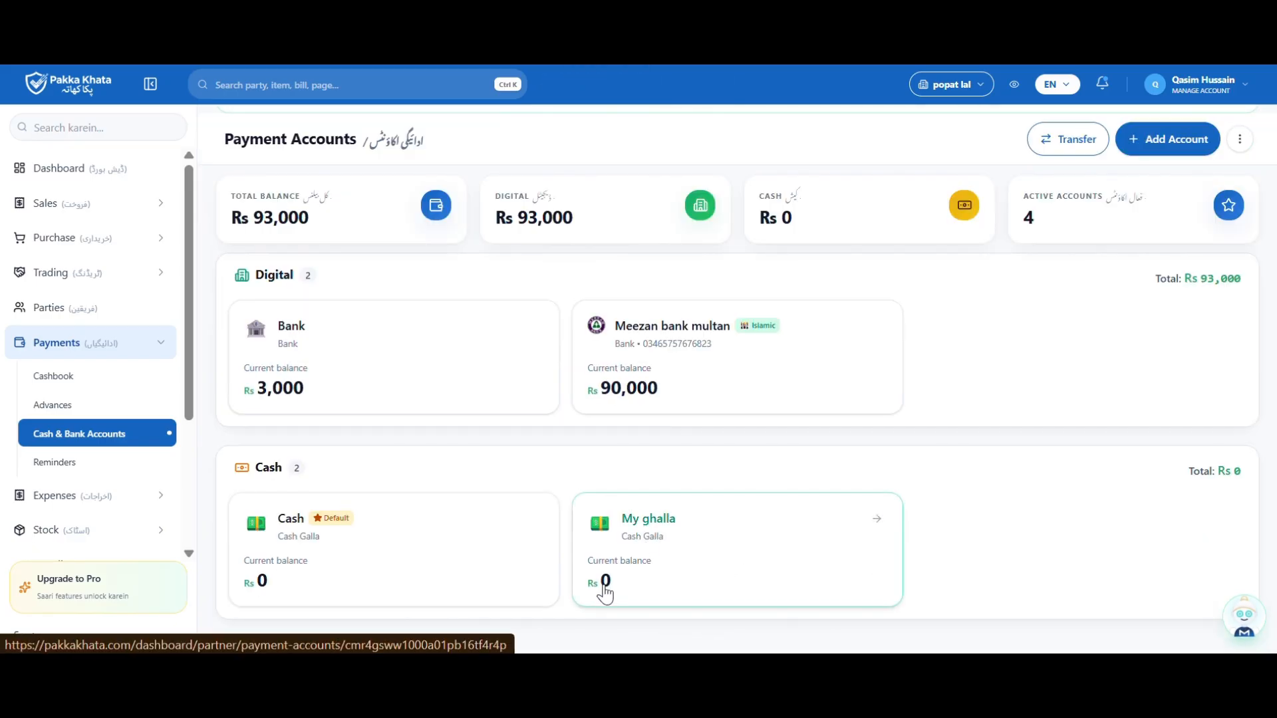
{"action": "left_click", "coordinate": [653, 570]}
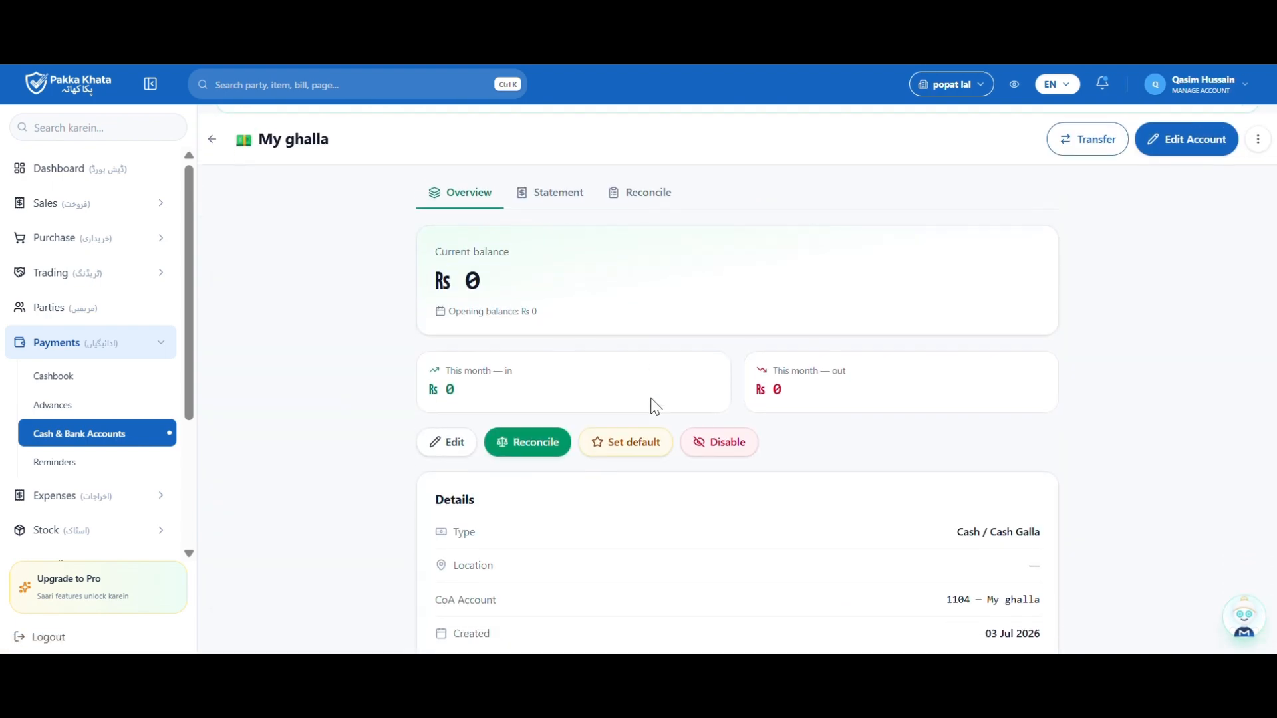
{"action": "scroll", "coordinate": [656, 405], "scroll_direction": "down", "scroll_amount": 3}
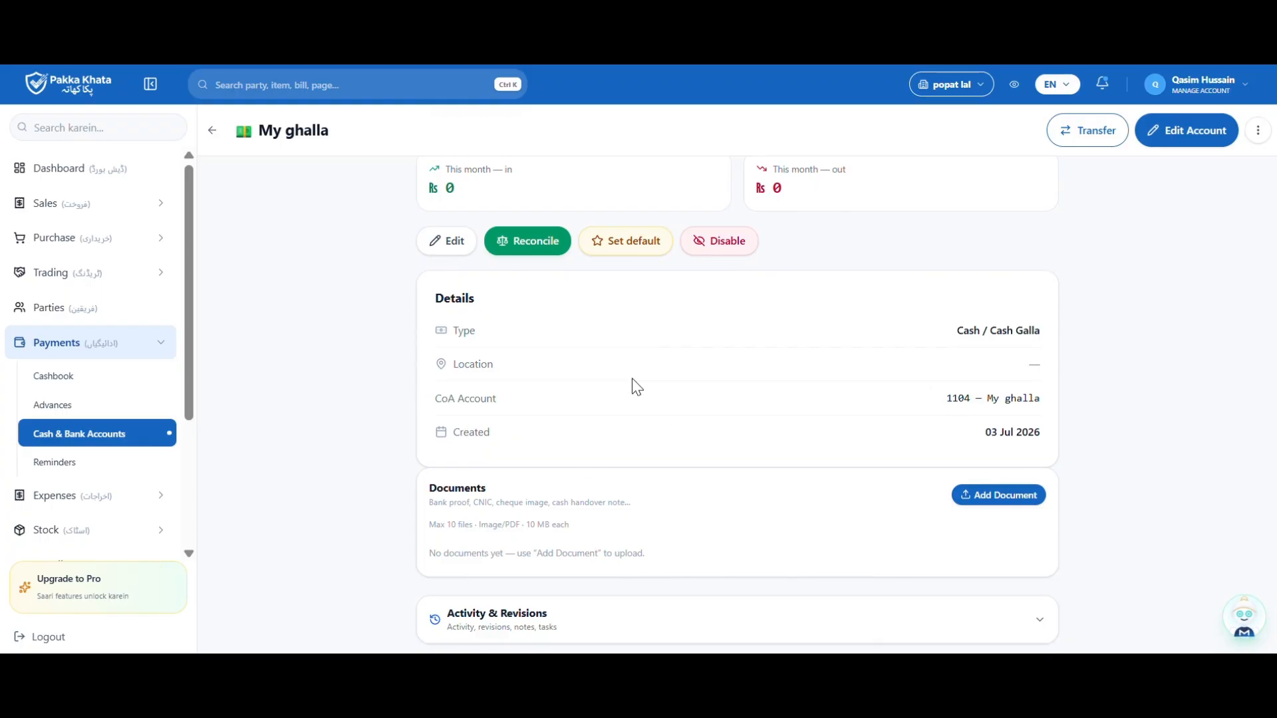
{"action": "scroll", "coordinate": [633, 383], "scroll_direction": "up", "scroll_amount": 3}
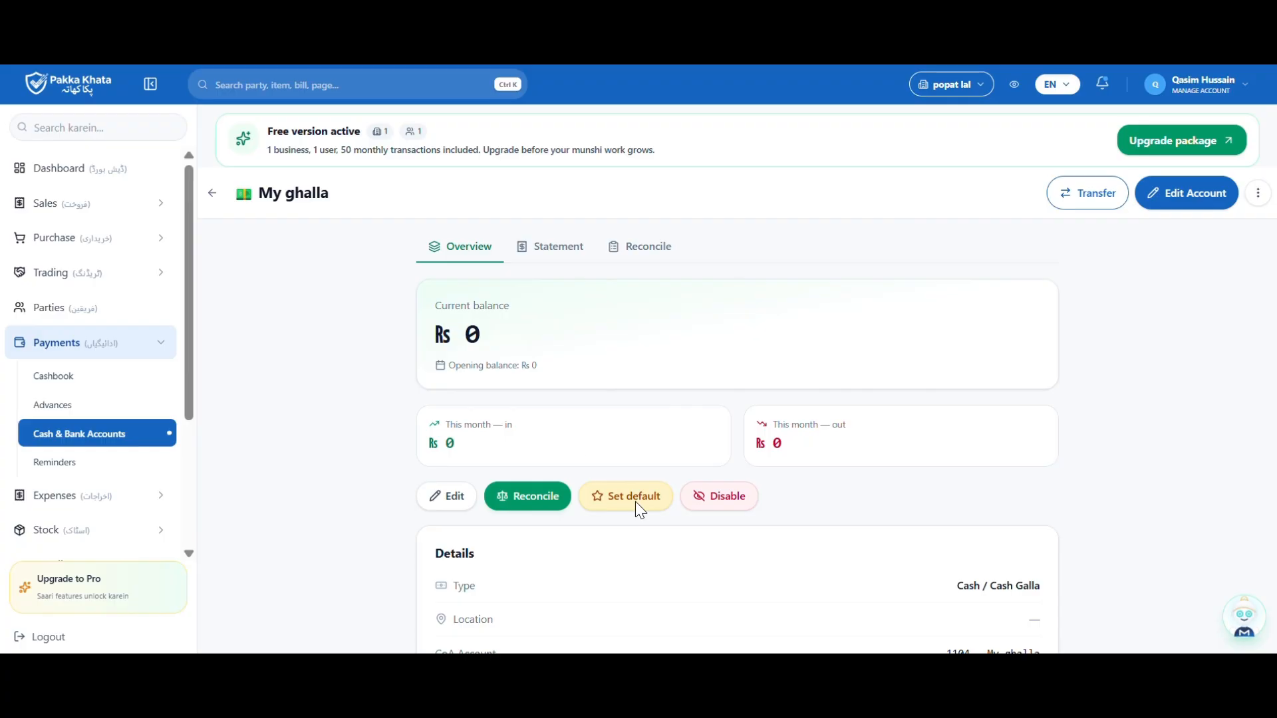
{"action": "left_click", "coordinate": [212, 193]}
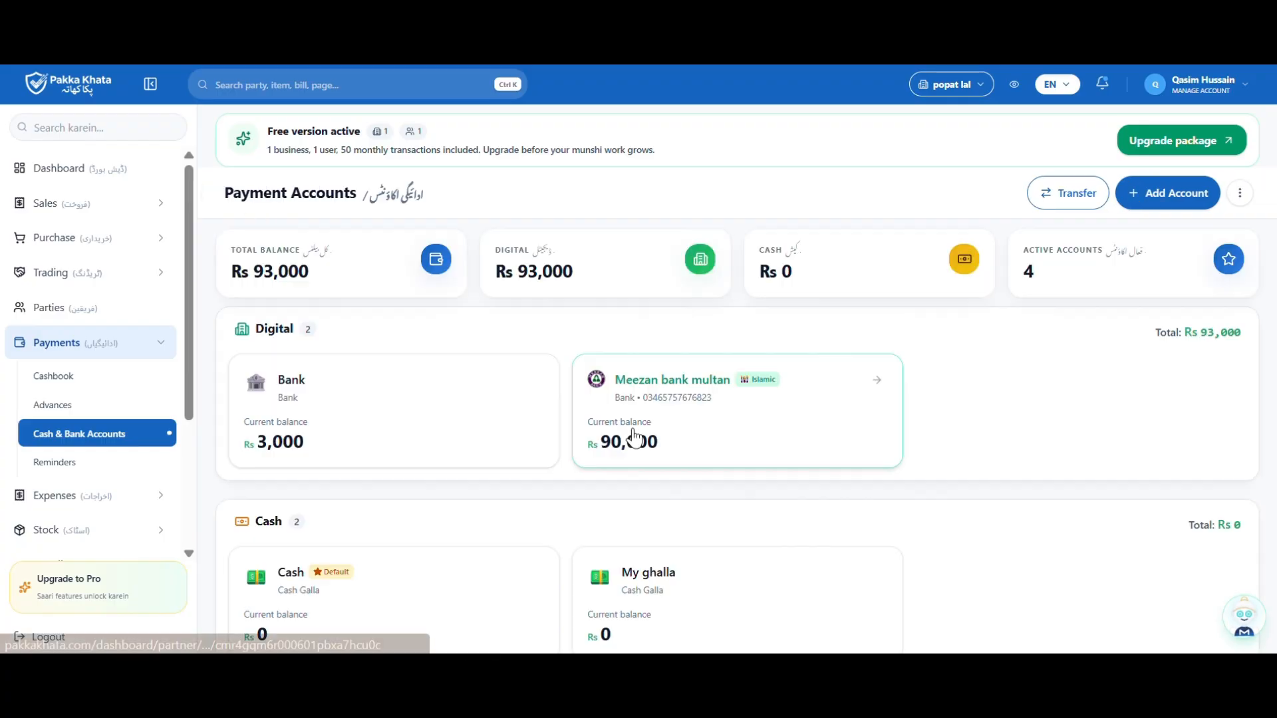
Transfer Rs 20000 from Meezan bank multan to My ghalla
{"action": "left_click", "coordinate": [1058, 199]}
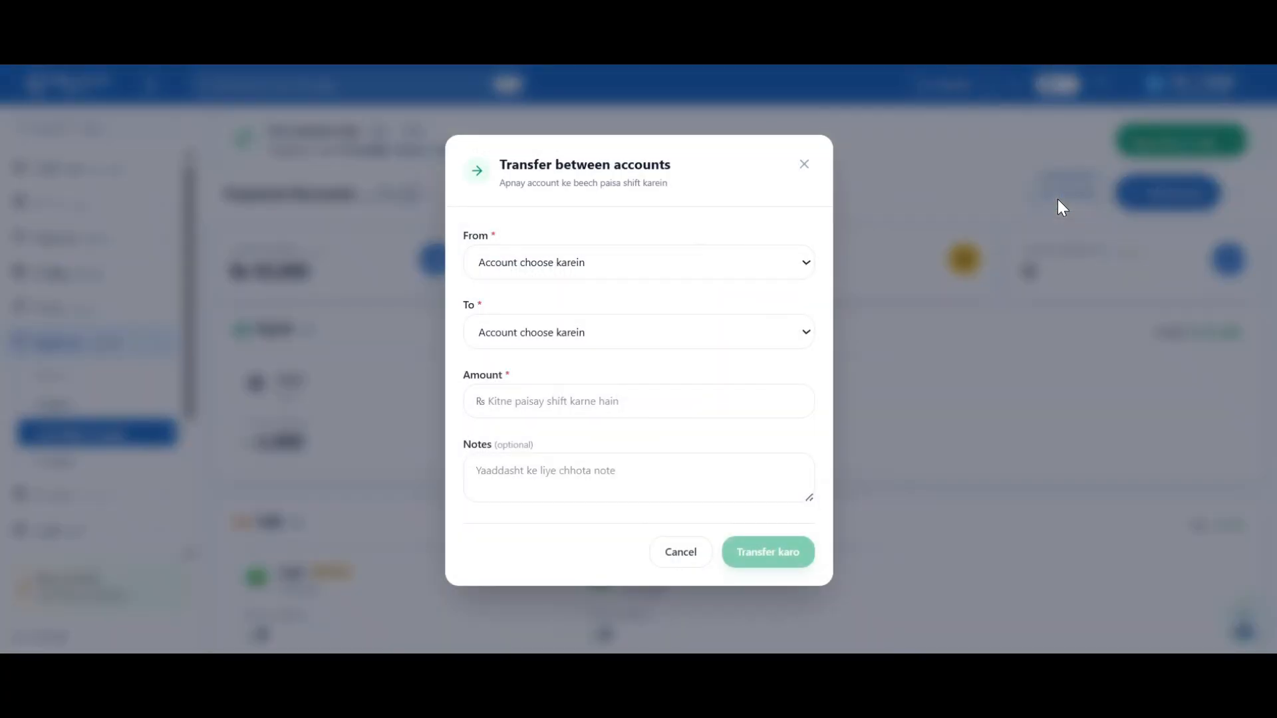
{"action": "left_click", "coordinate": [776, 266]}
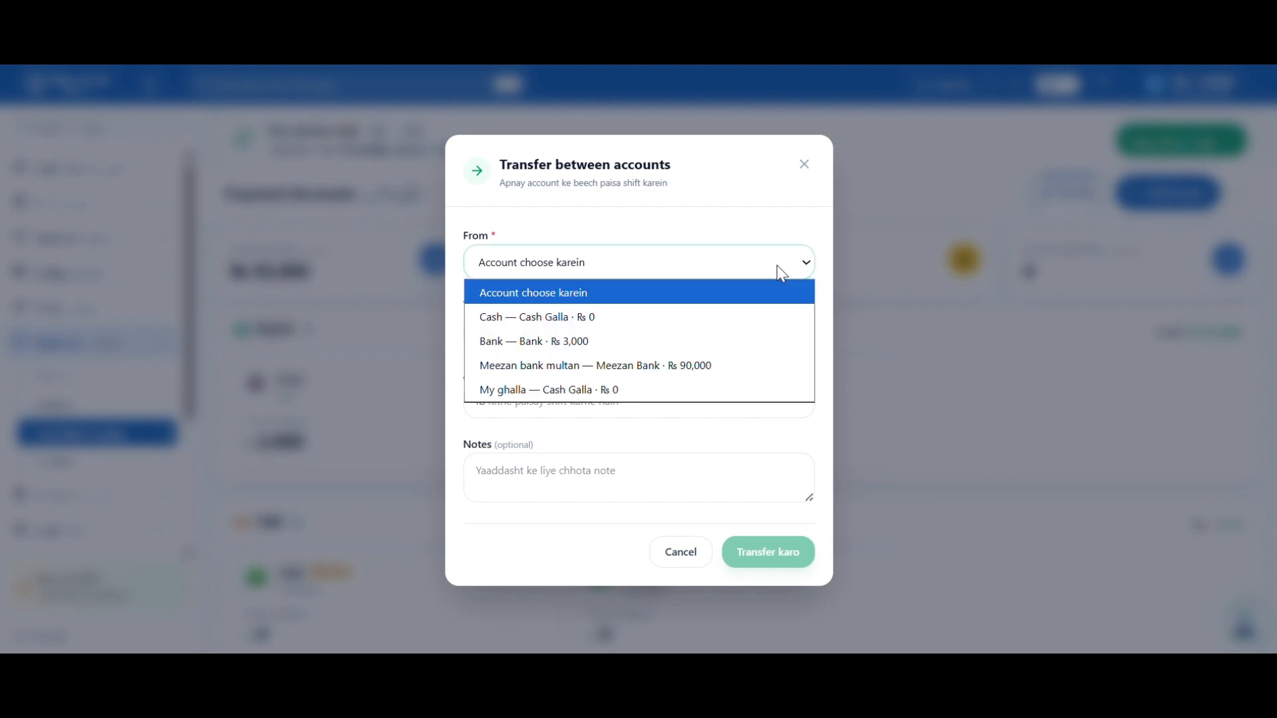
{"action": "left_click", "coordinate": [572, 367]}
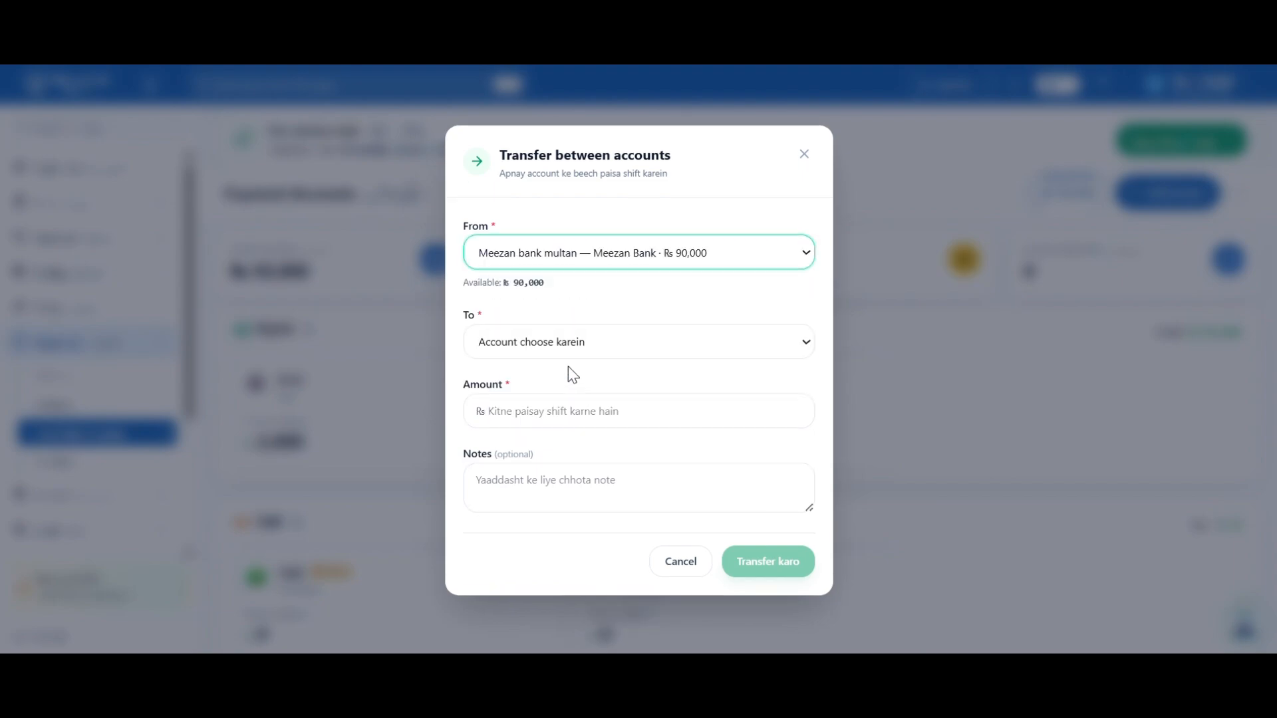
{"action": "left_click", "coordinate": [574, 343]}
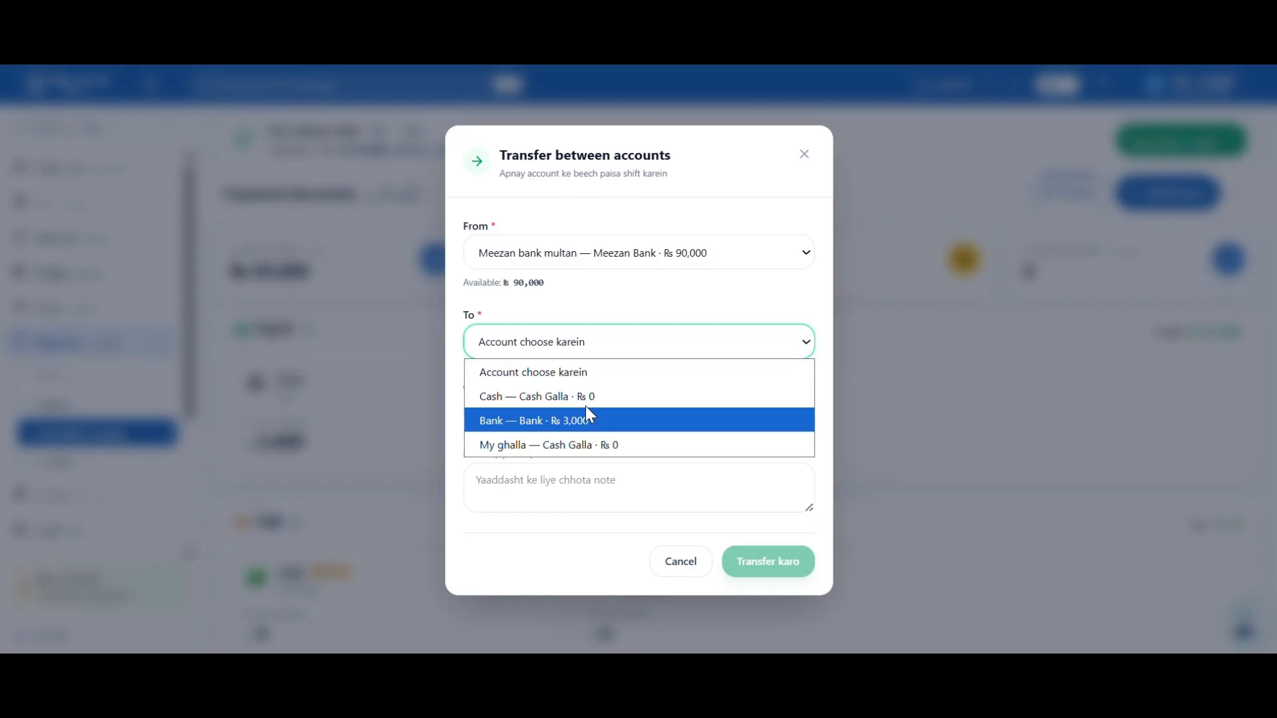
{"action": "left_click", "coordinate": [576, 453]}
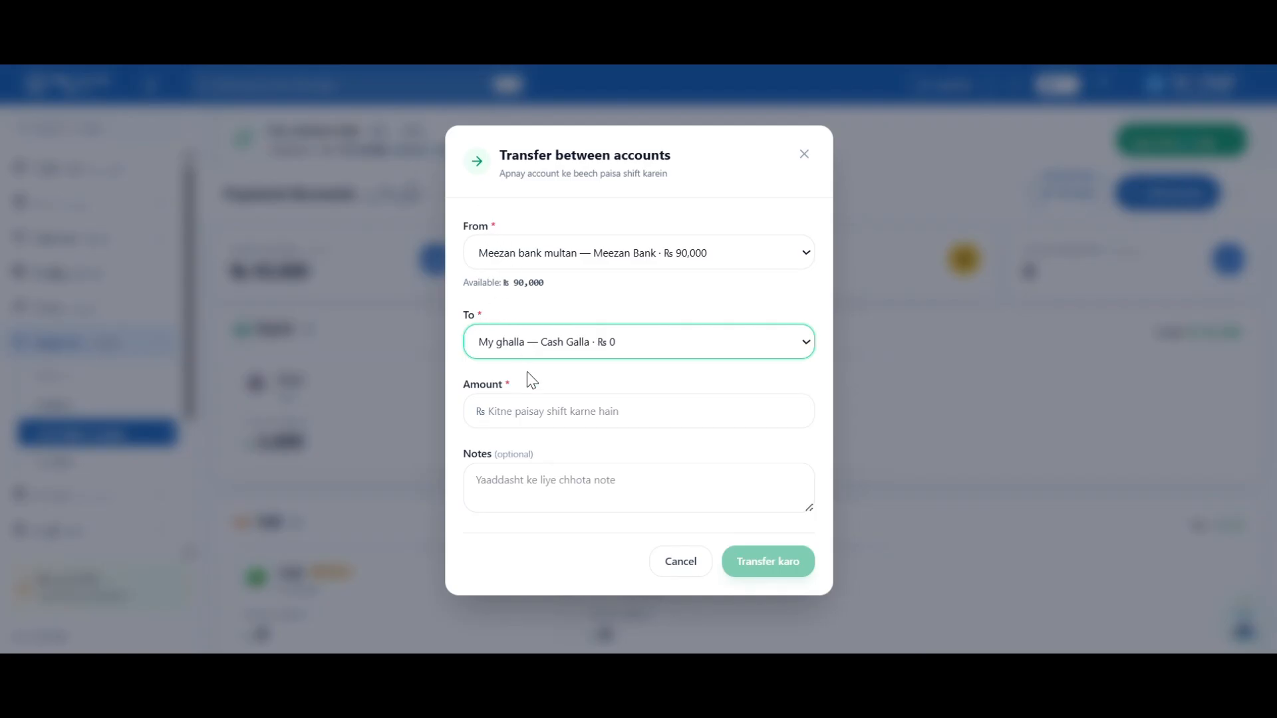
{"action": "left_click", "coordinate": [526, 406]}
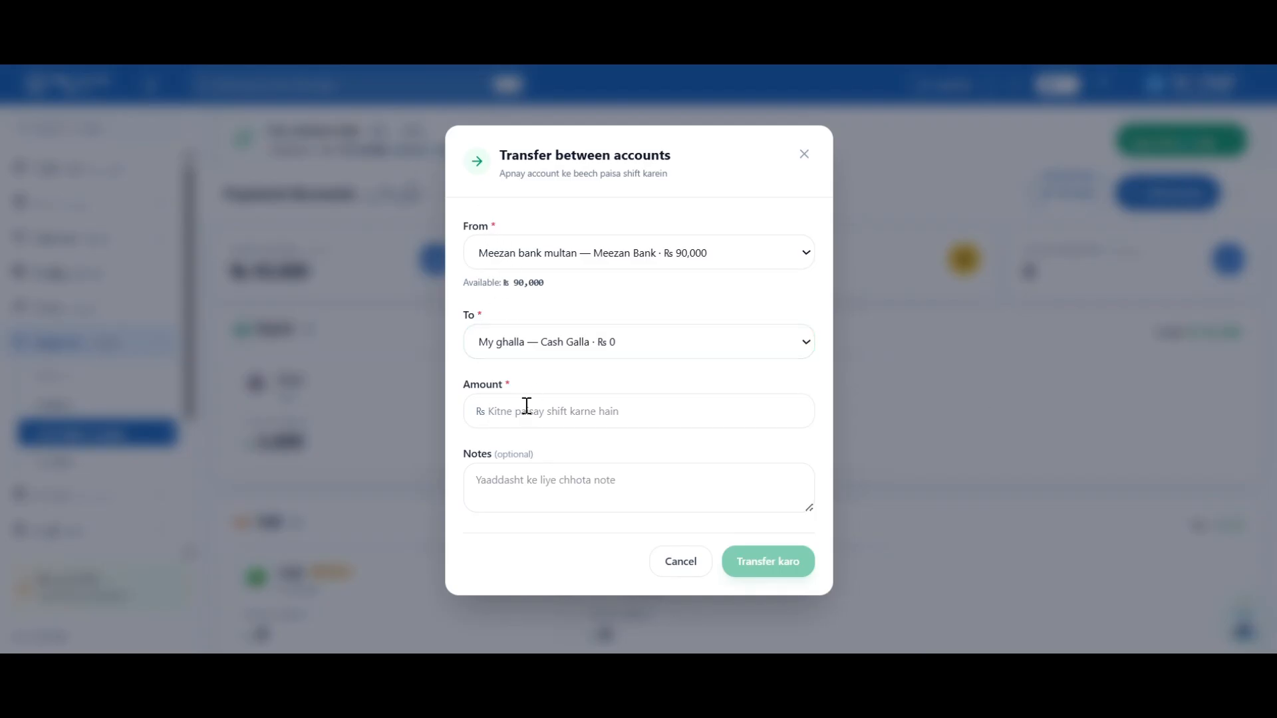
{"action": "type", "text": "20000"}
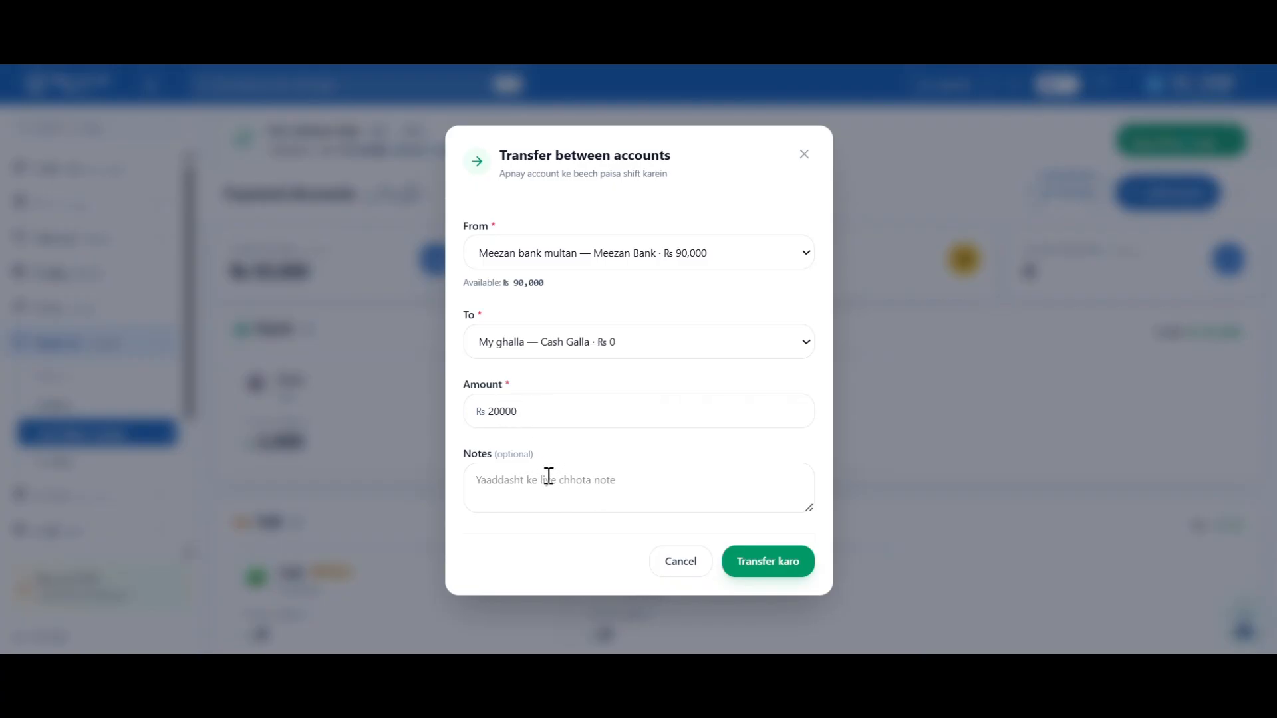
{"action": "left_click", "coordinate": [753, 556]}
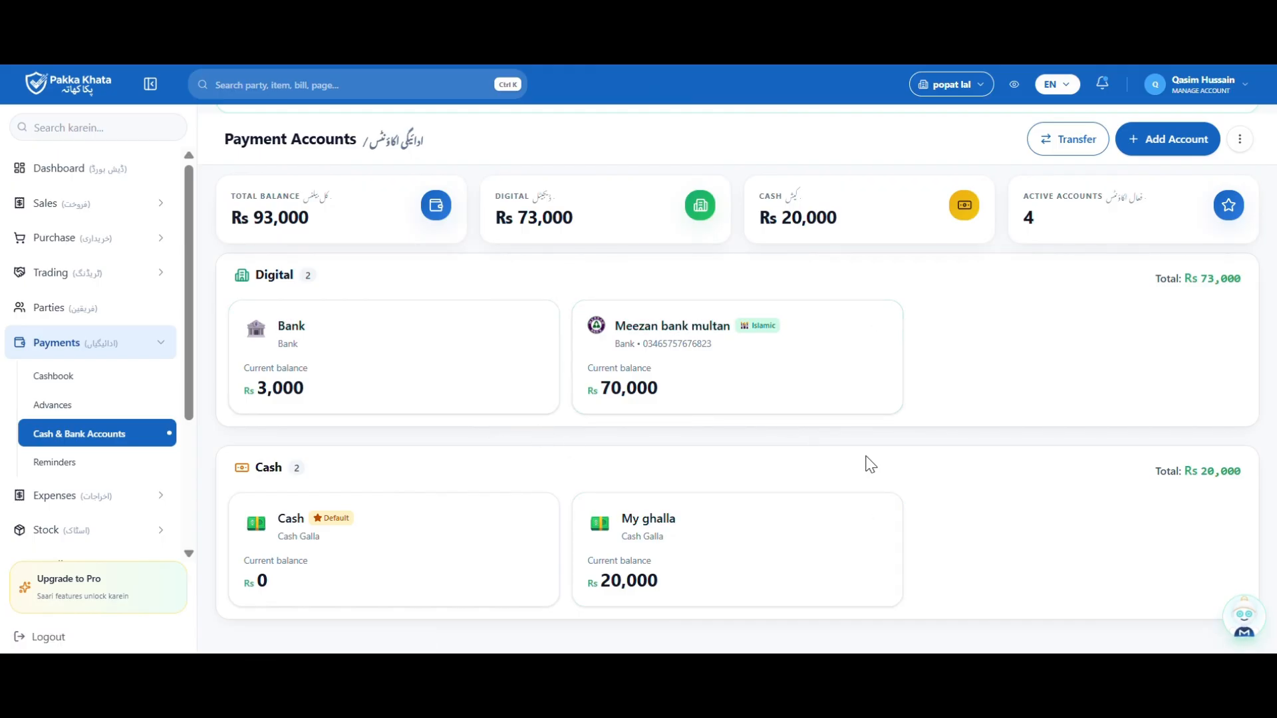
Check the updated balances: Meezan bank multan at Rs 70,000 and My ghalla at Rs 20,000
{"action": "scroll", "coordinate": [870, 464], "scroll_direction": "up", "scroll_amount": 1}
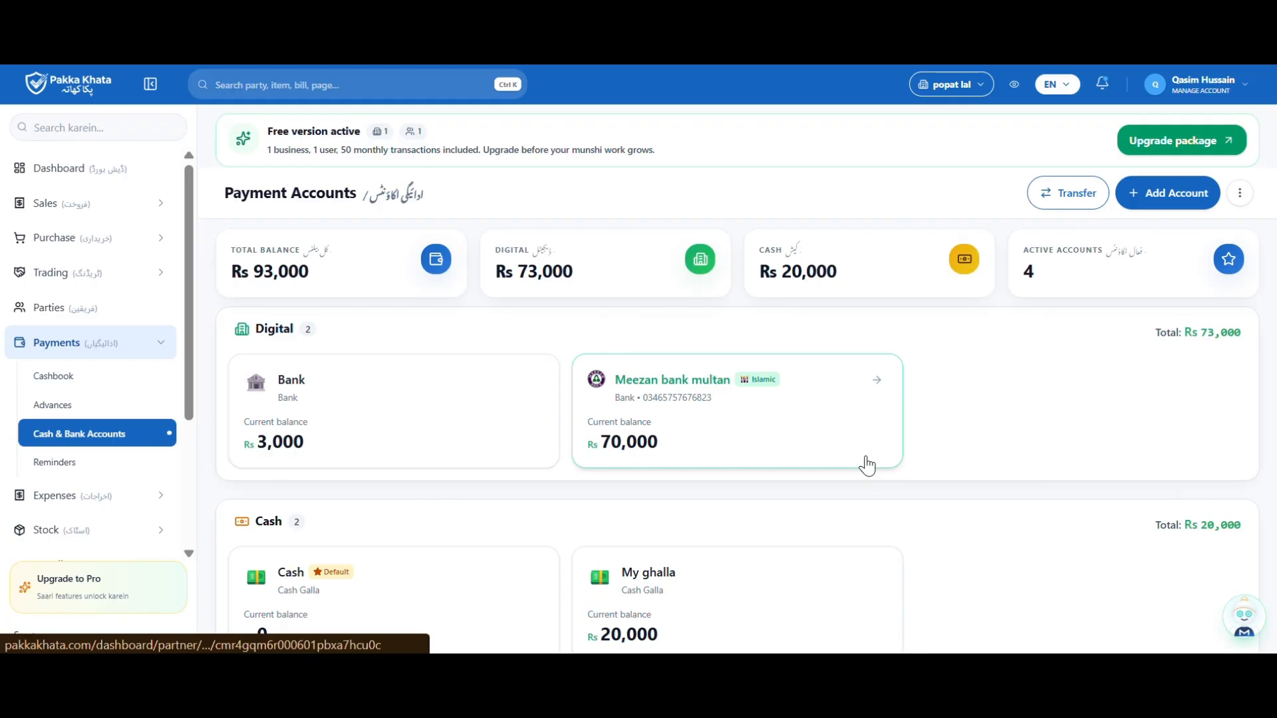